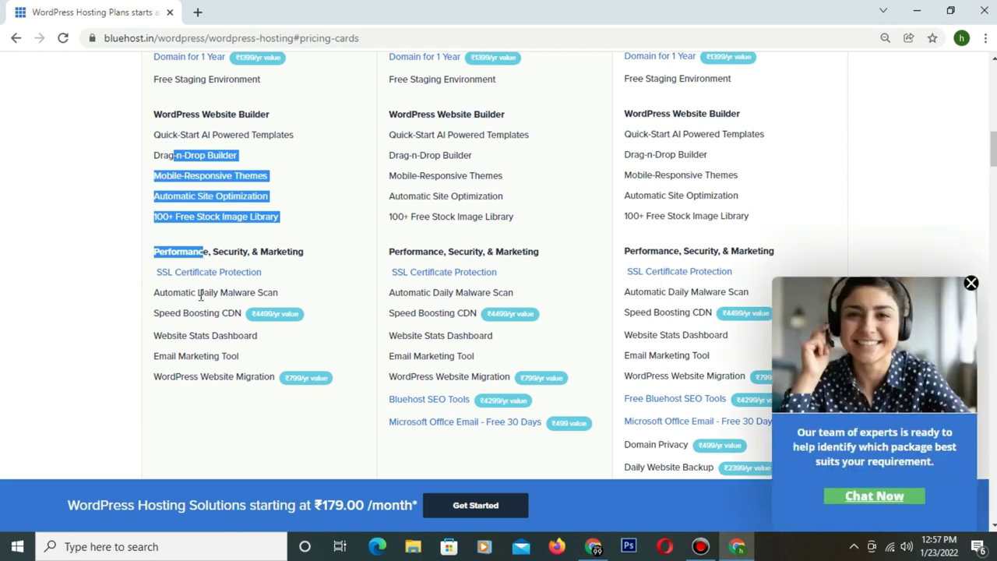
Choose the Basic WordPress hosting plan and submit yourdomainnn3377 with the .com extension as the new domain
scroll(209, 354, "up", 4)
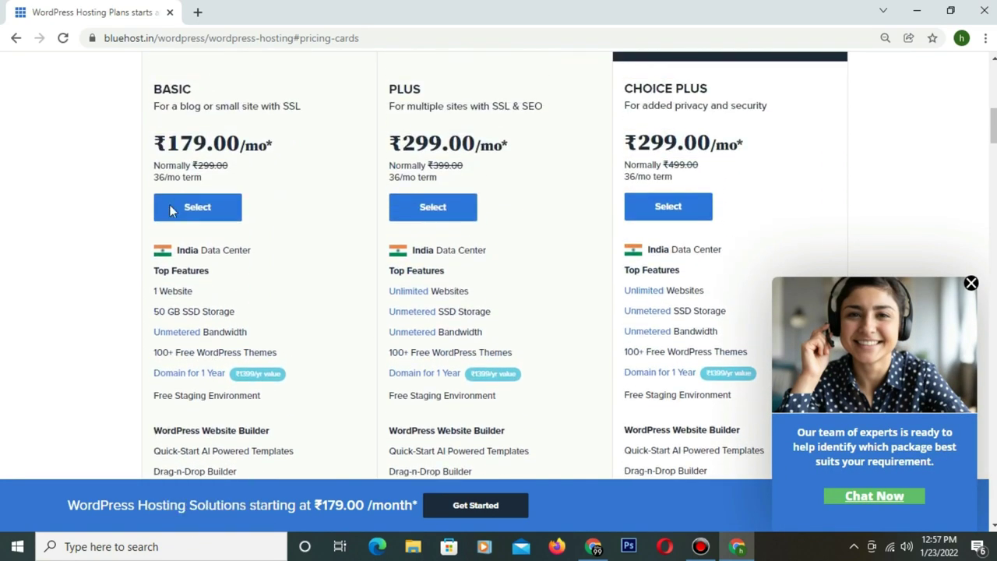
left_click(180, 206)
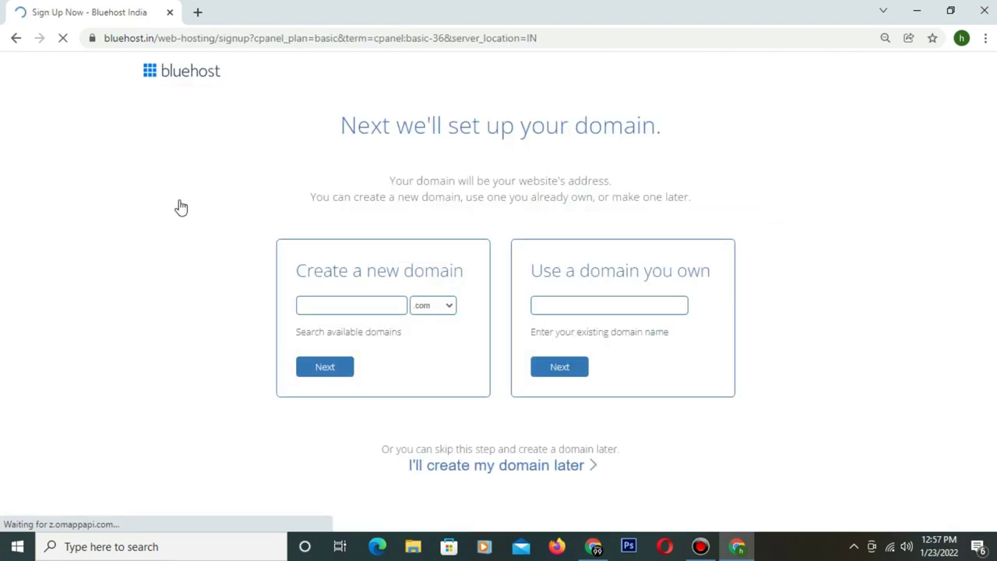
left_click(347, 301)
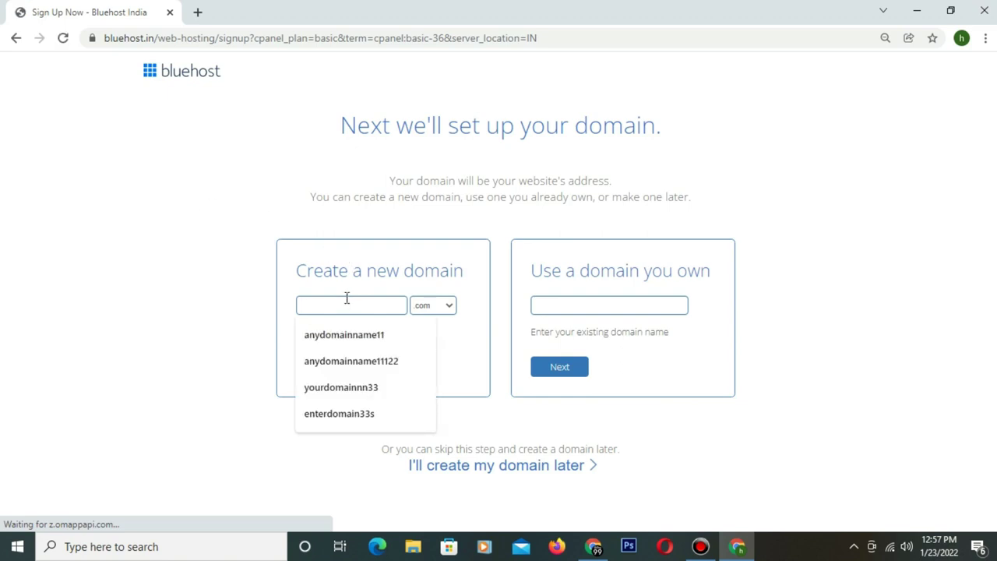
type("your")
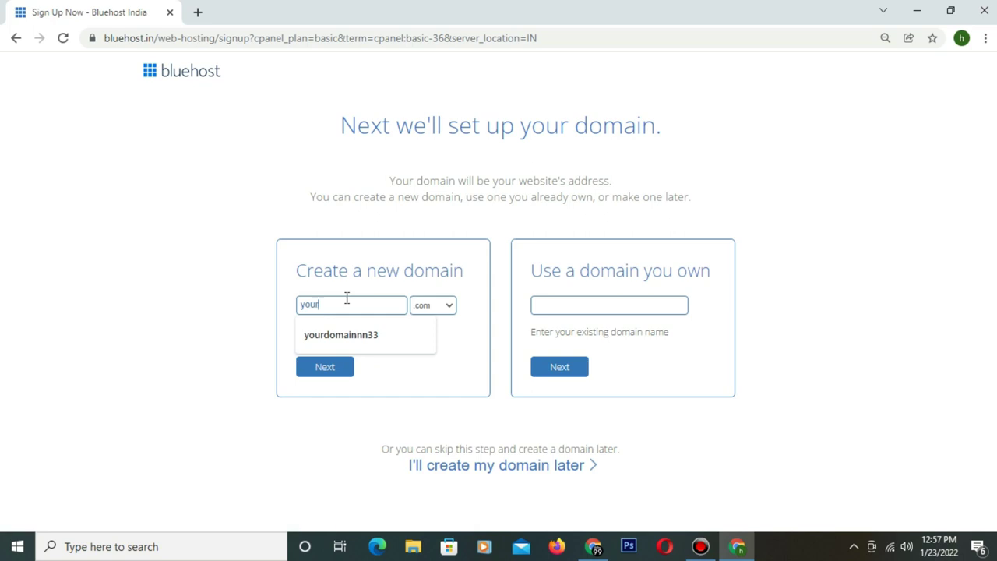
left_click(340, 334)
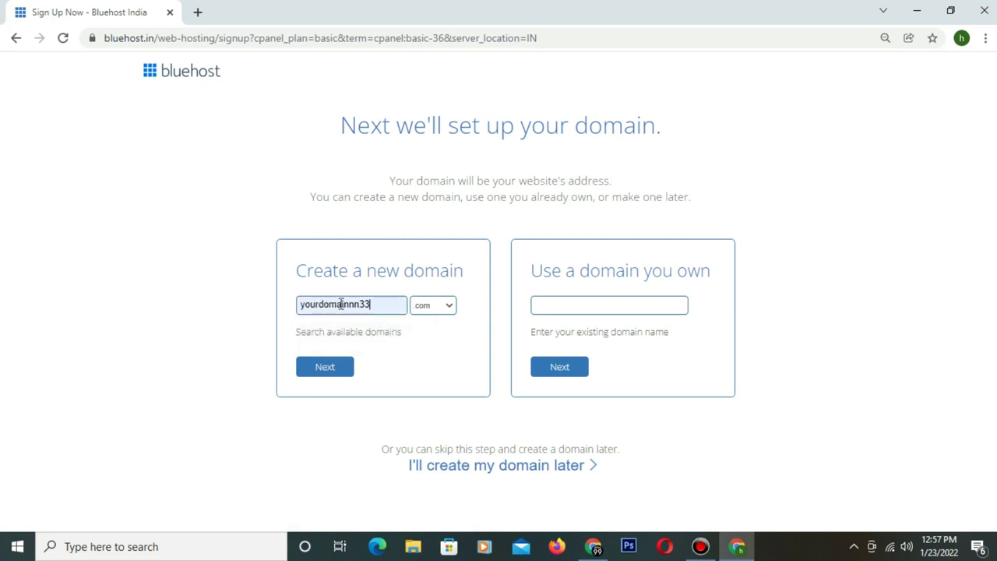
type("7")
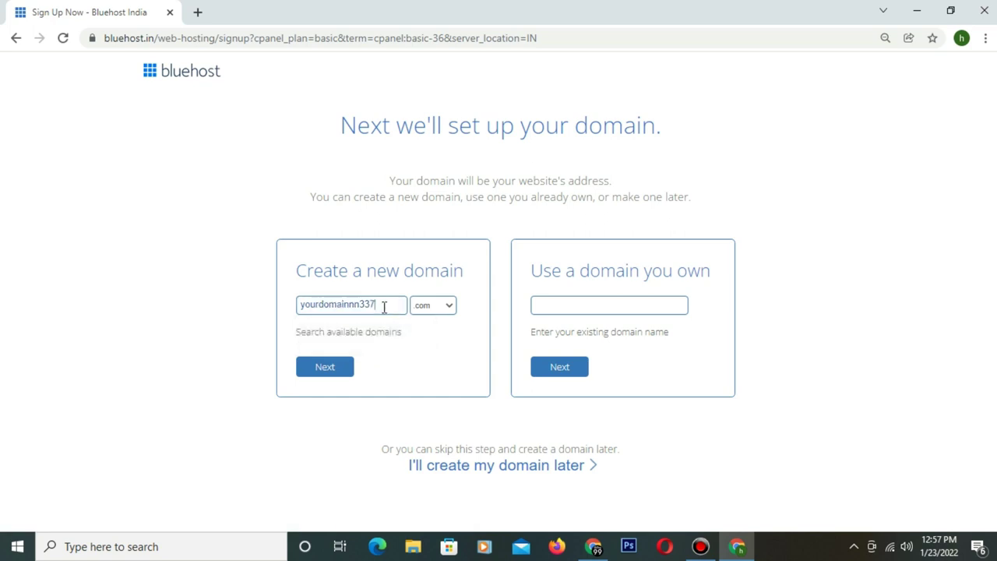
left_click(420, 310)
left_click(420, 310)
left_click(340, 369)
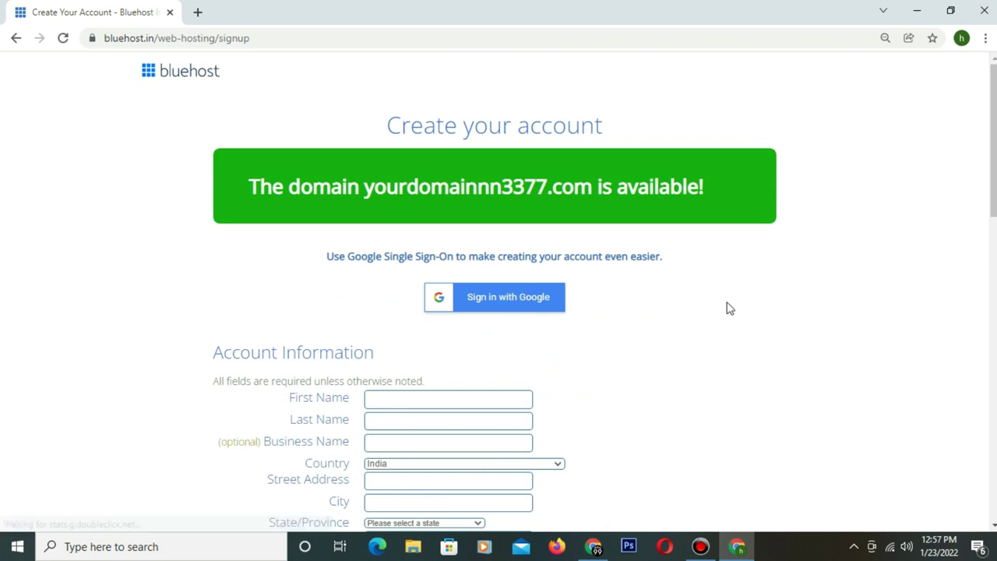
Set the account plan in the package information to the Basic 12 Month Price at ₹299.00/mo
scroll(726, 307, "down", 7)
scroll(726, 309, "down", 3)
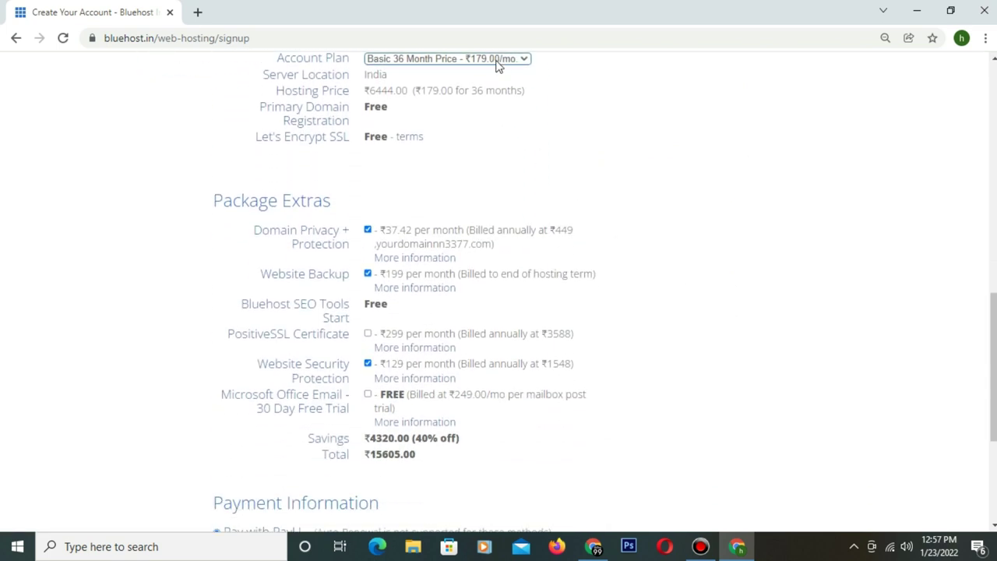
left_click(497, 62)
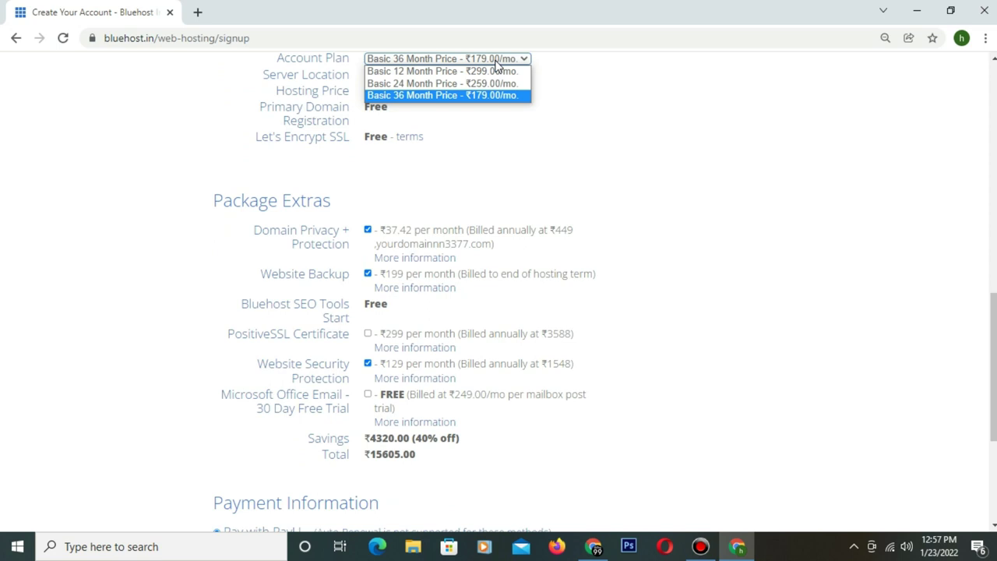
left_click(495, 62)
left_click(494, 63)
left_click(493, 61)
left_click(493, 61)
left_click(495, 70)
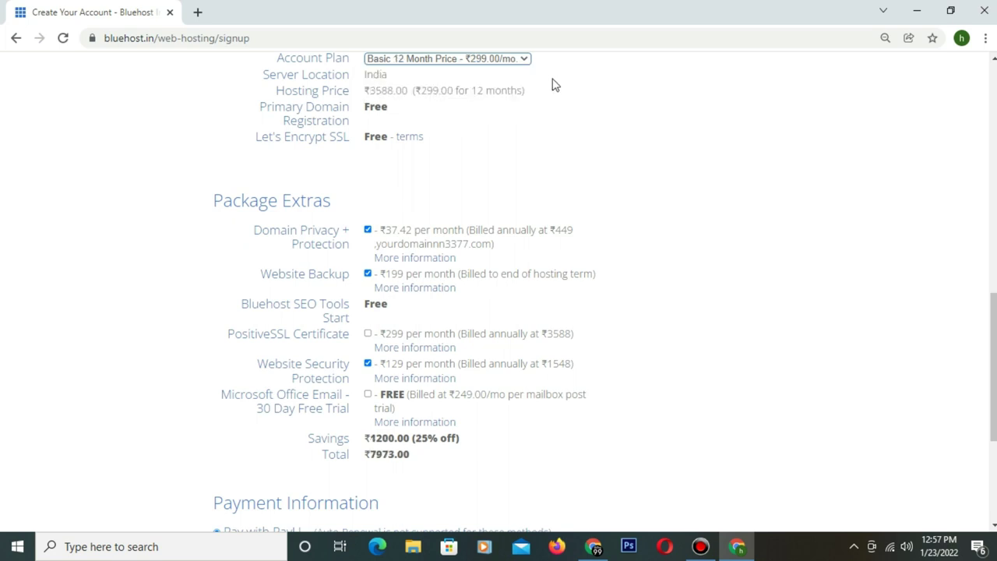
Review the hosting price, the optional package extras and the payment section of the signup form
left_click_drag(348, 96, 441, 91)
scroll(422, 269, "down", 3)
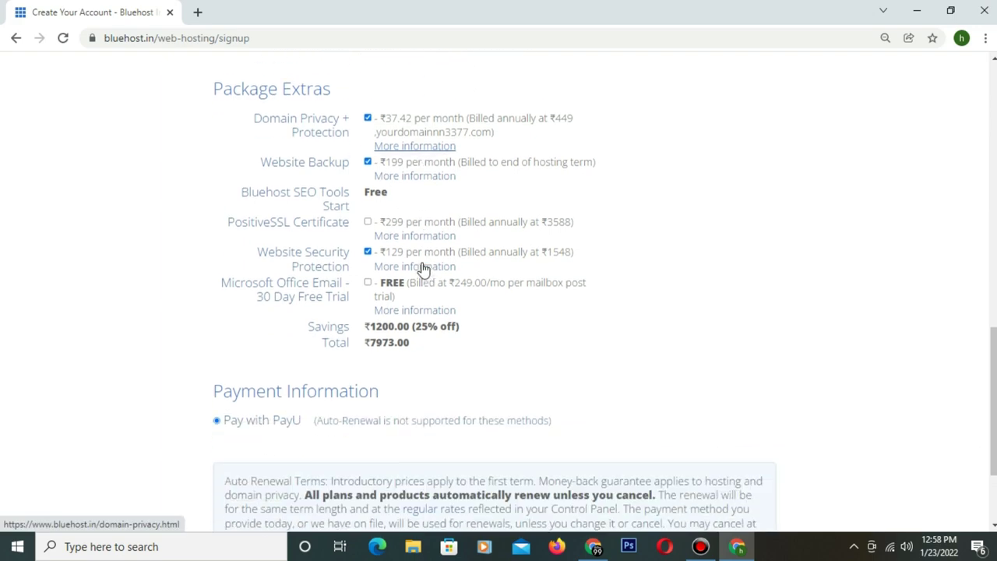
scroll(423, 268, "up", 1)
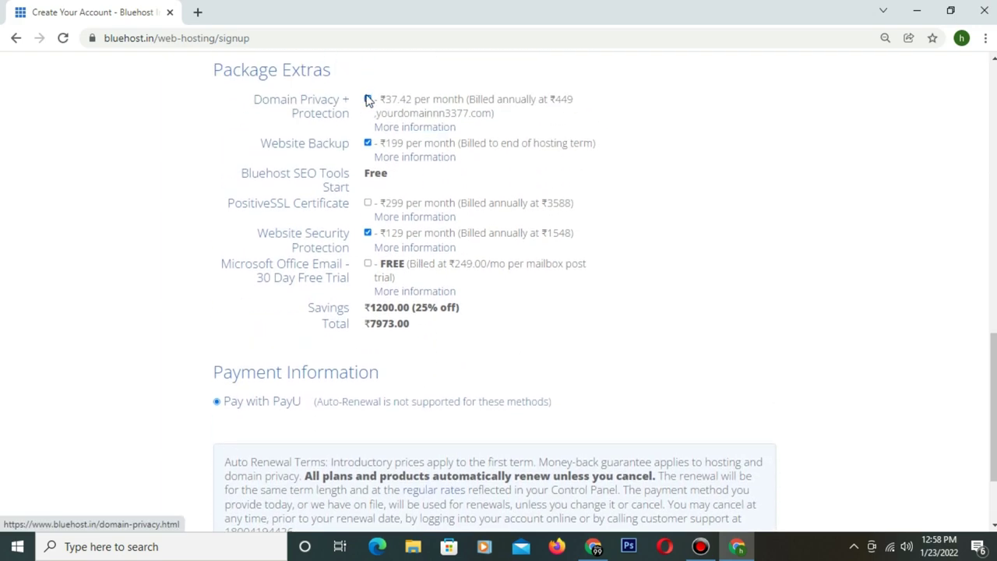
scroll(411, 189, "up", 15)
scroll(411, 190, "down", 2)
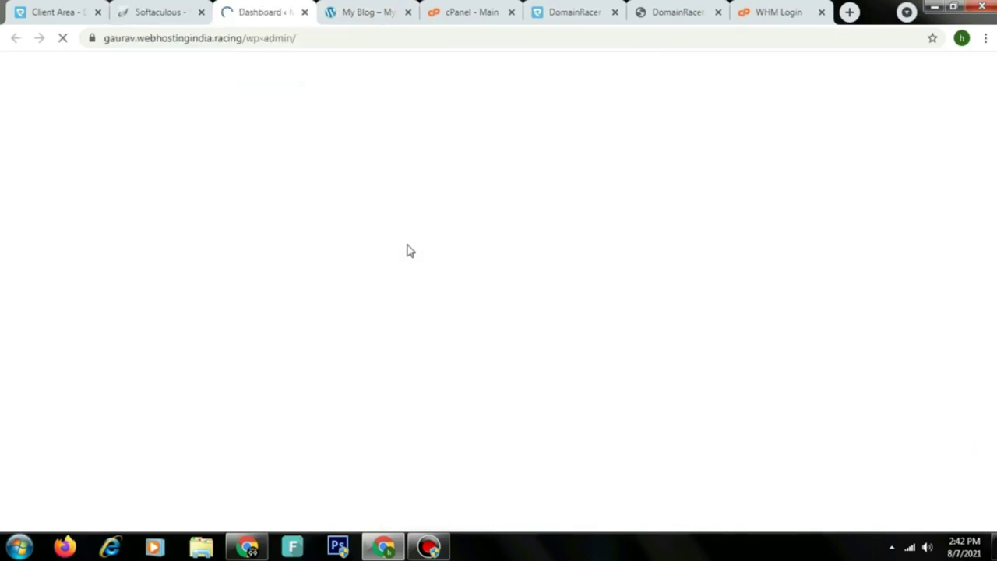
In the WordPress dashboard, go to adding a new theme and search for astra
scroll(872, 296, "down", 3)
scroll(606, 171, "up", 3)
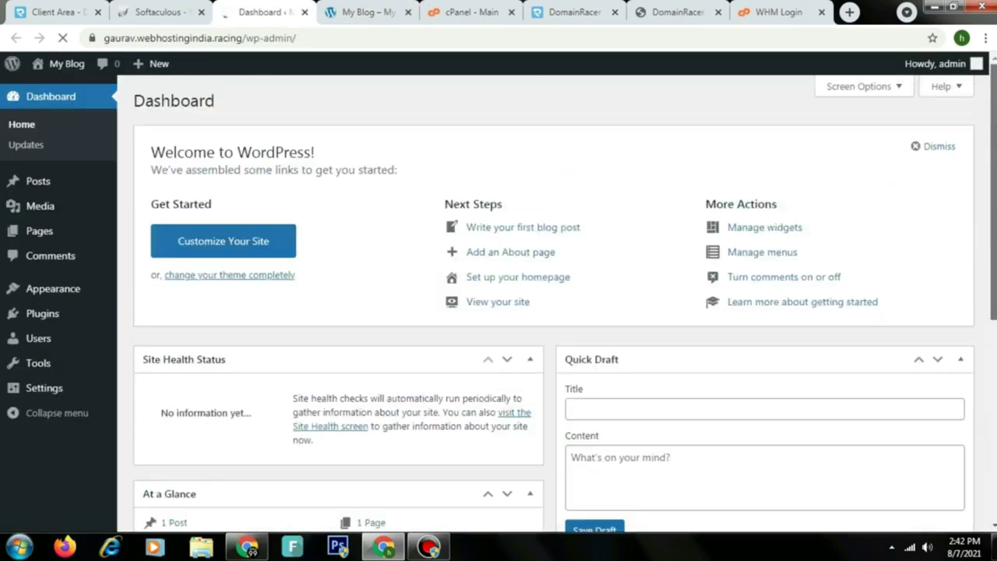
mouse_move(95, 289)
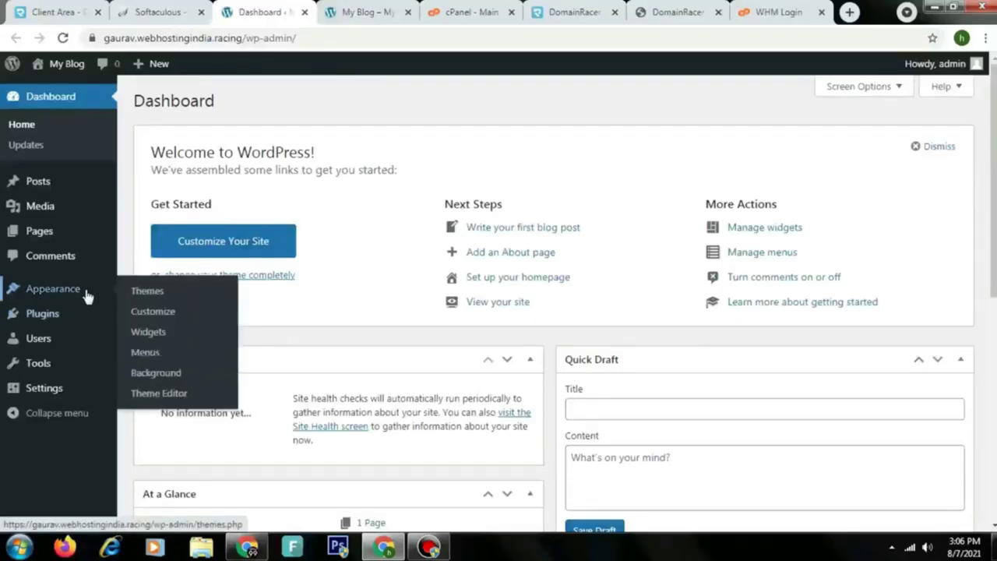
left_click(148, 291)
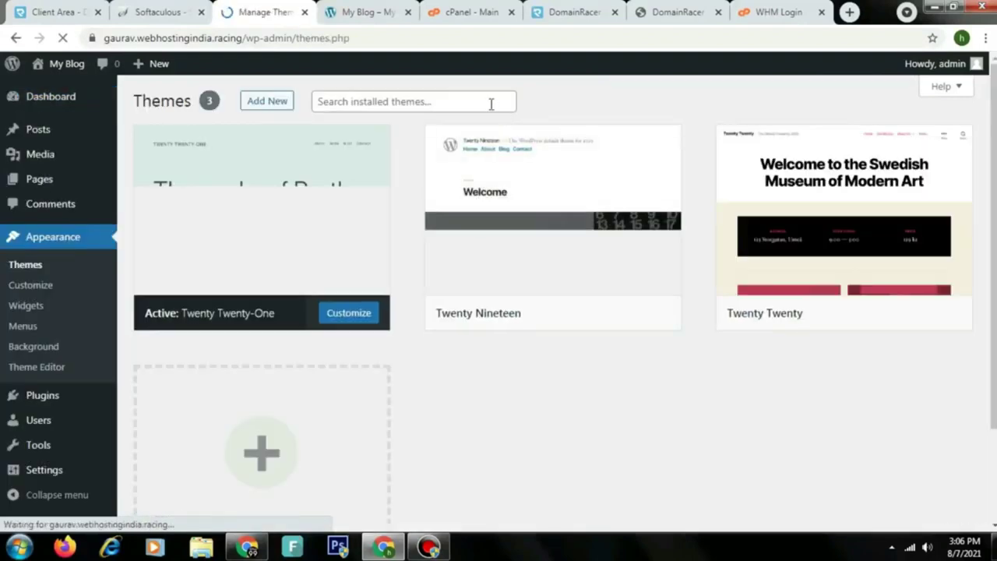
left_click(282, 111)
left_click(905, 148)
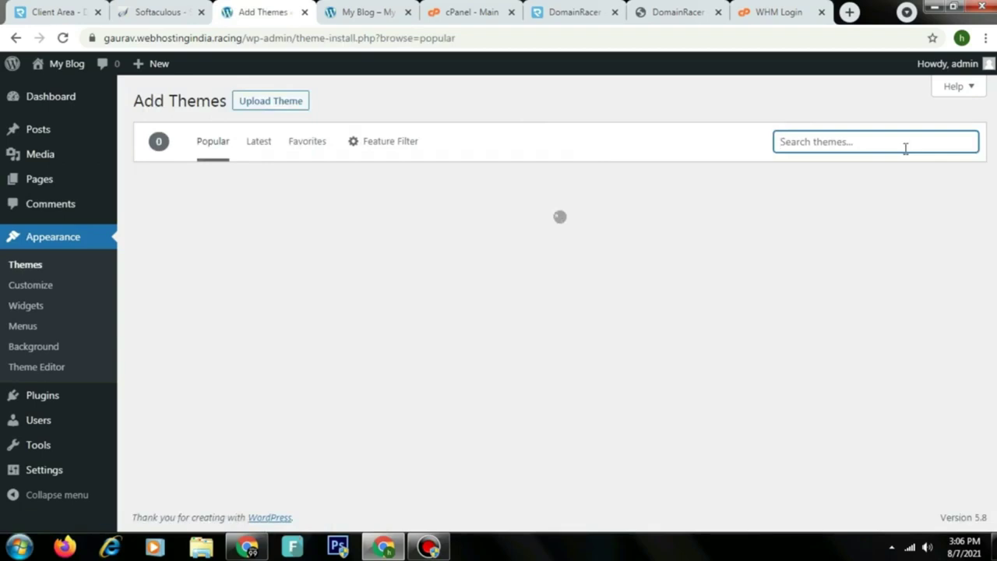
type("astra")
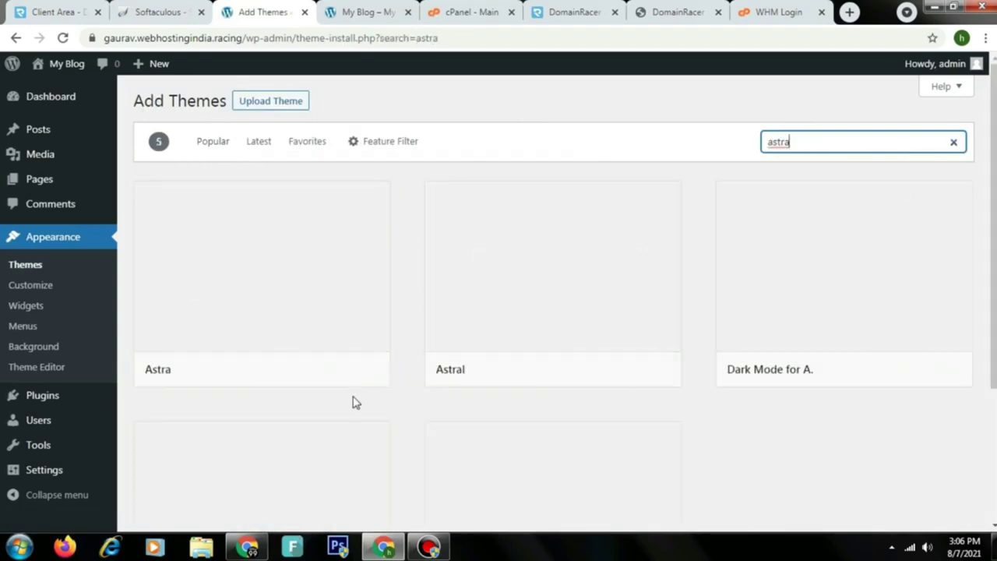
Install and activate the Astra theme from the search results
scroll(843, 288, "down", 3)
scroll(843, 288, "up", 3)
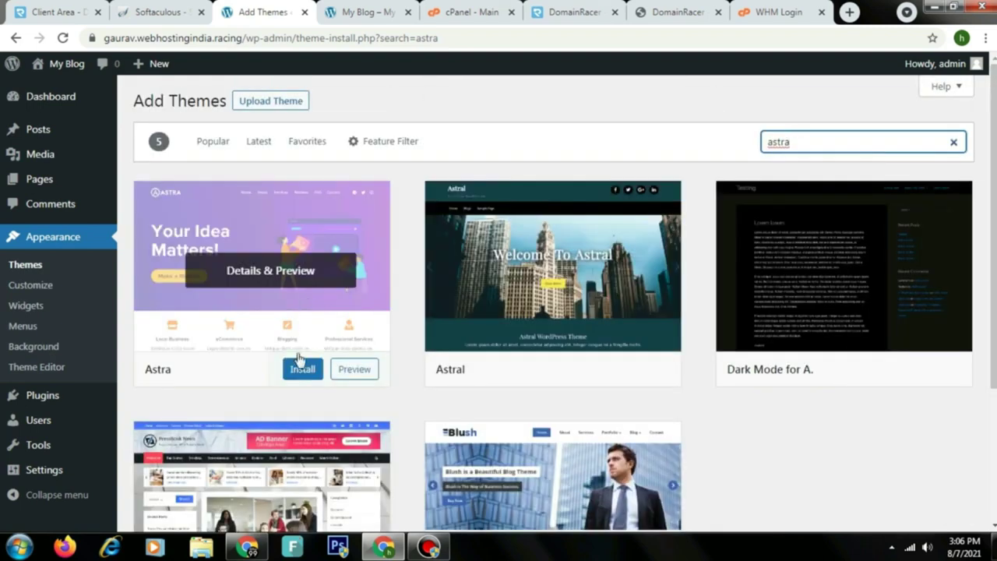
left_click(301, 368)
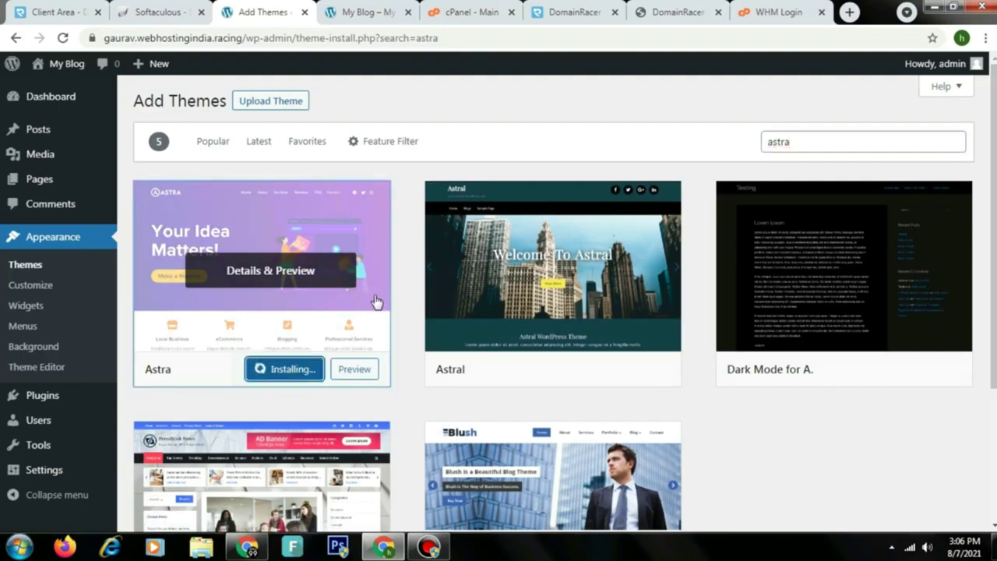
scroll(350, 322, "down", 3)
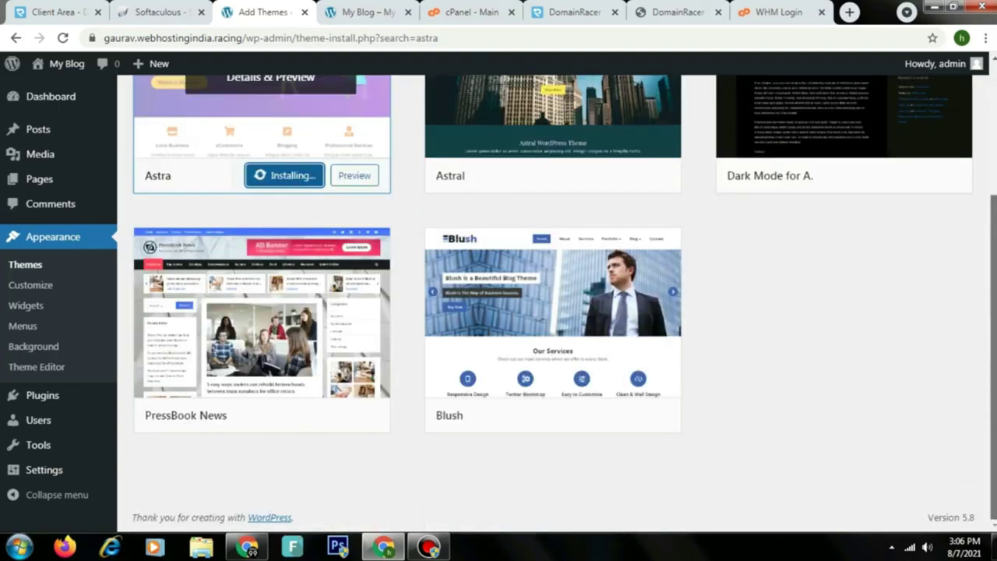
scroll(834, 192, "up", 3)
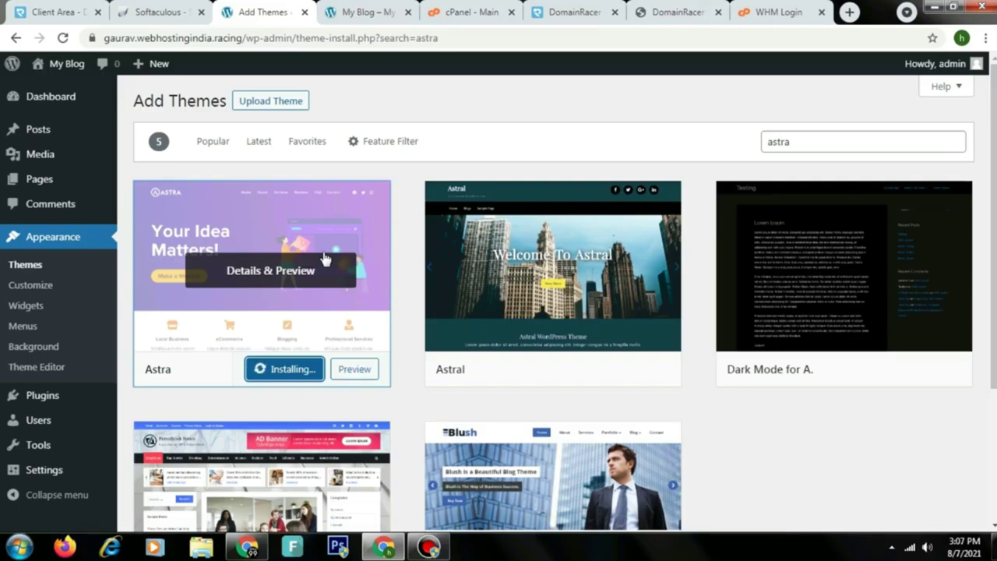
left_click(277, 368)
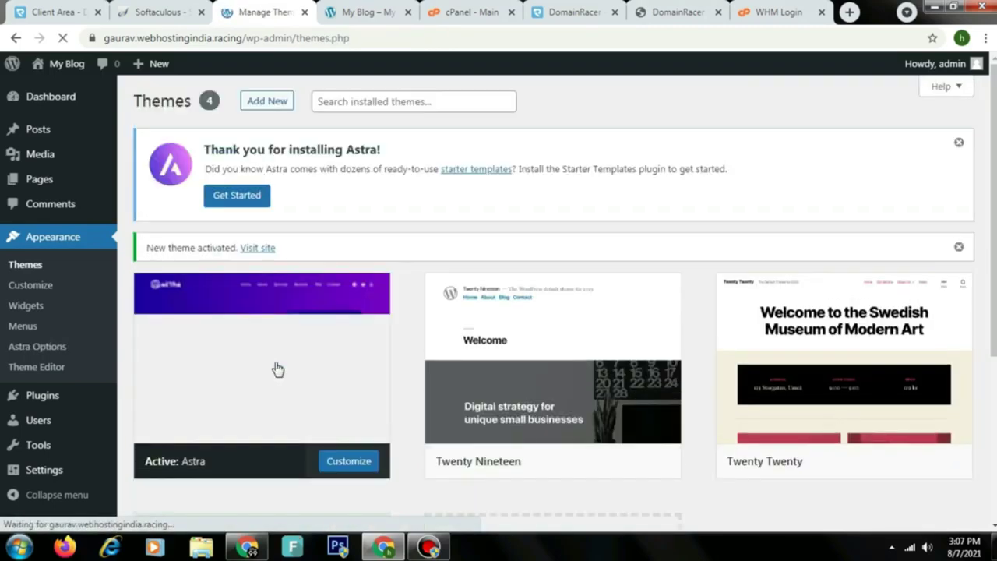
Go to adding a new plugin and search the plugin directory for astra
mouse_move(87, 402)
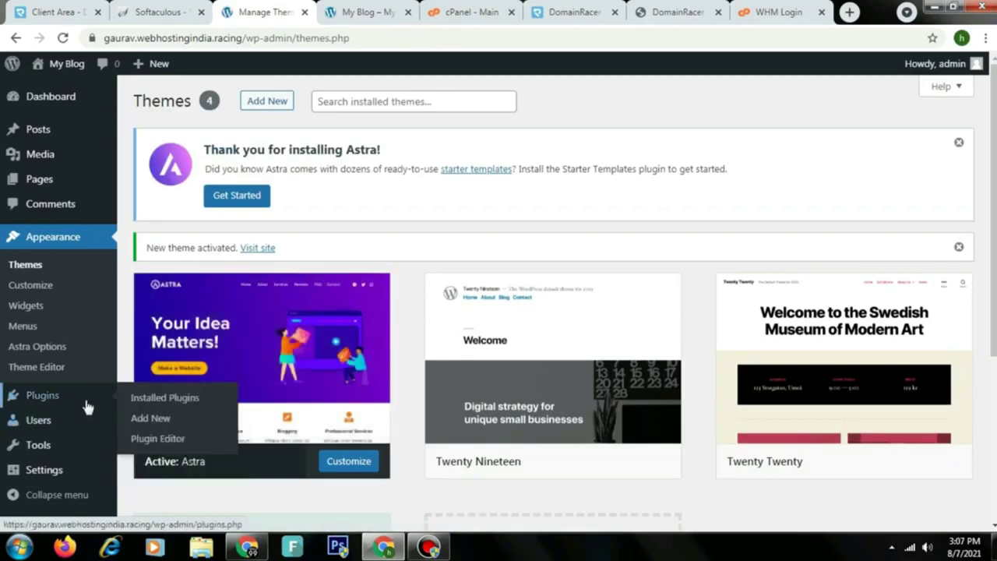
left_click(162, 419)
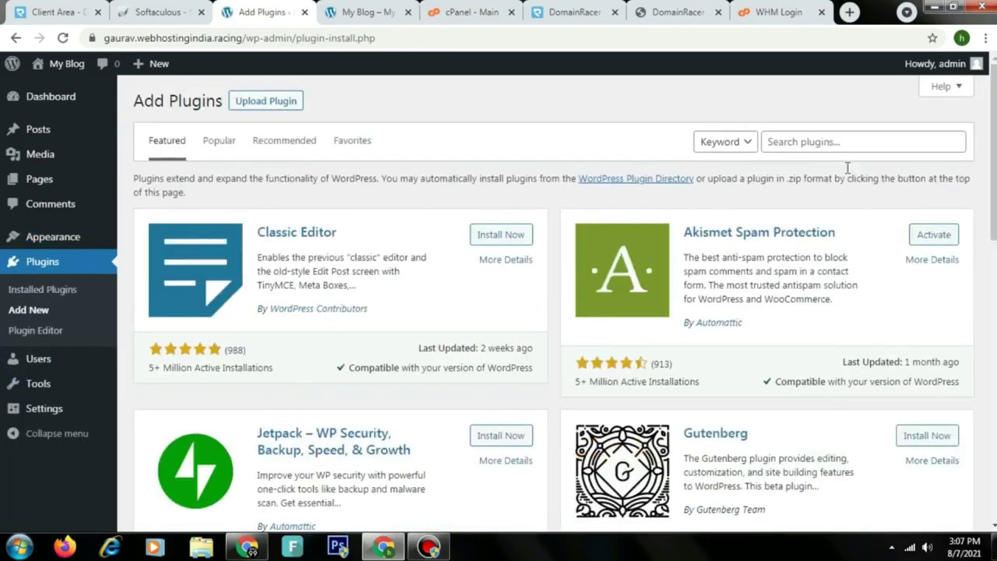
left_click(832, 141)
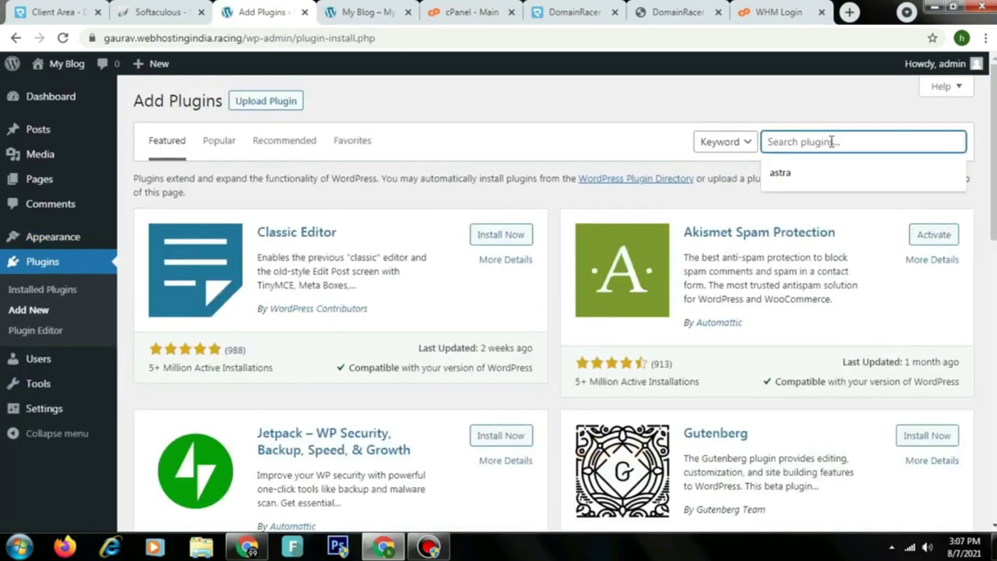
left_click(823, 173)
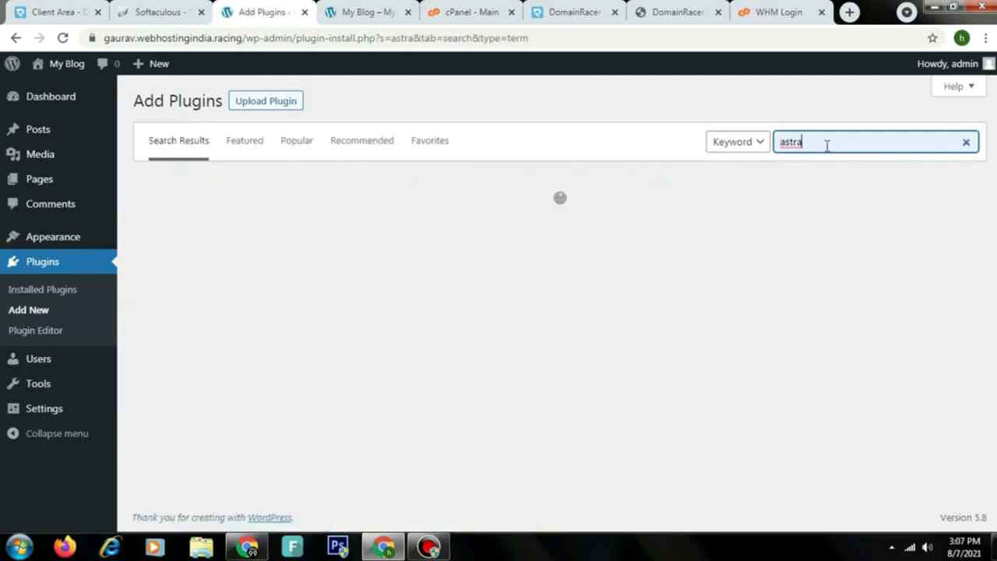
Install and activate the Starter Templates — Elementor, Gutenberg & Beaver Builder Templates plugin
scroll(496, 217, "down", 2)
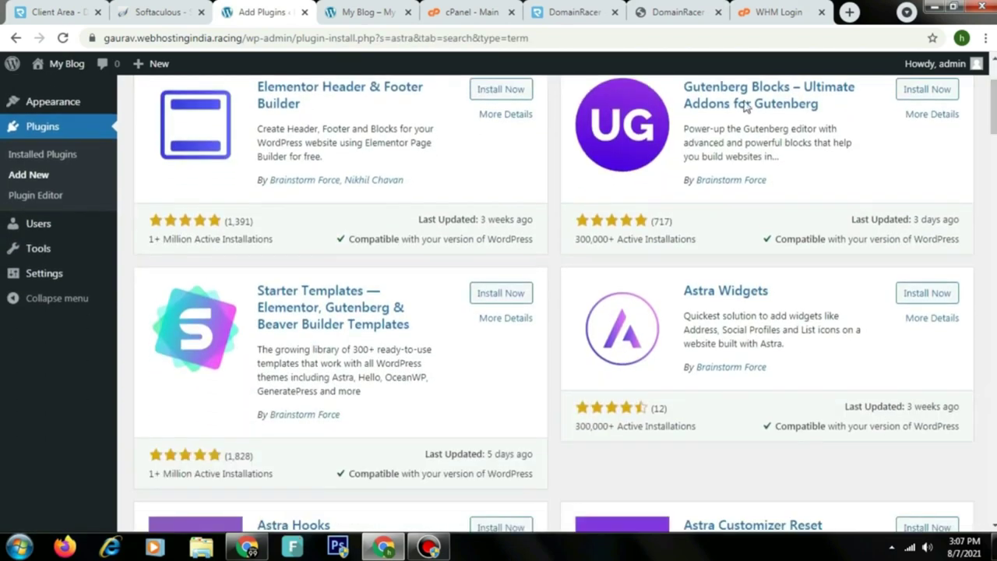
left_click_drag(437, 327, 314, 307)
left_click(492, 293)
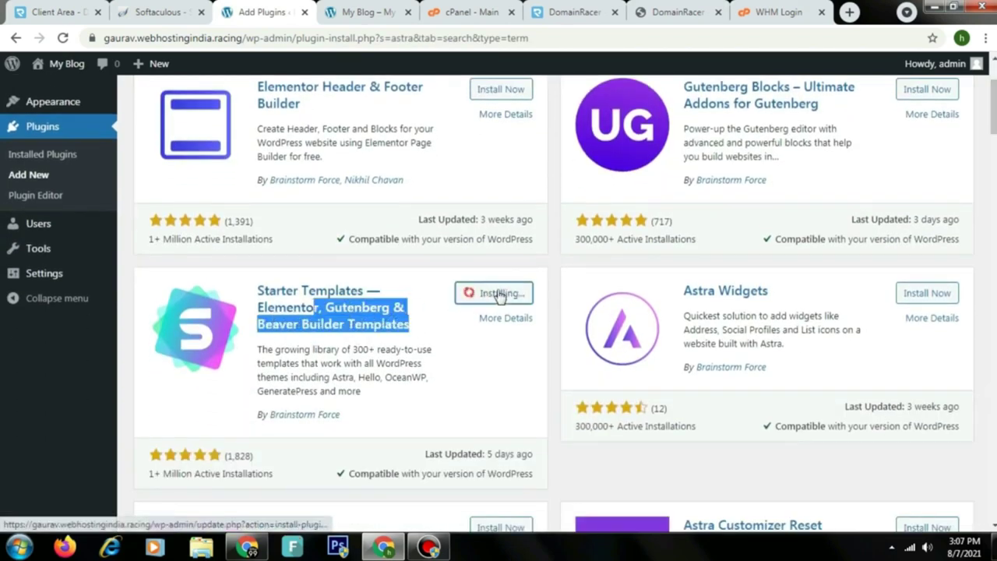
left_click(478, 339)
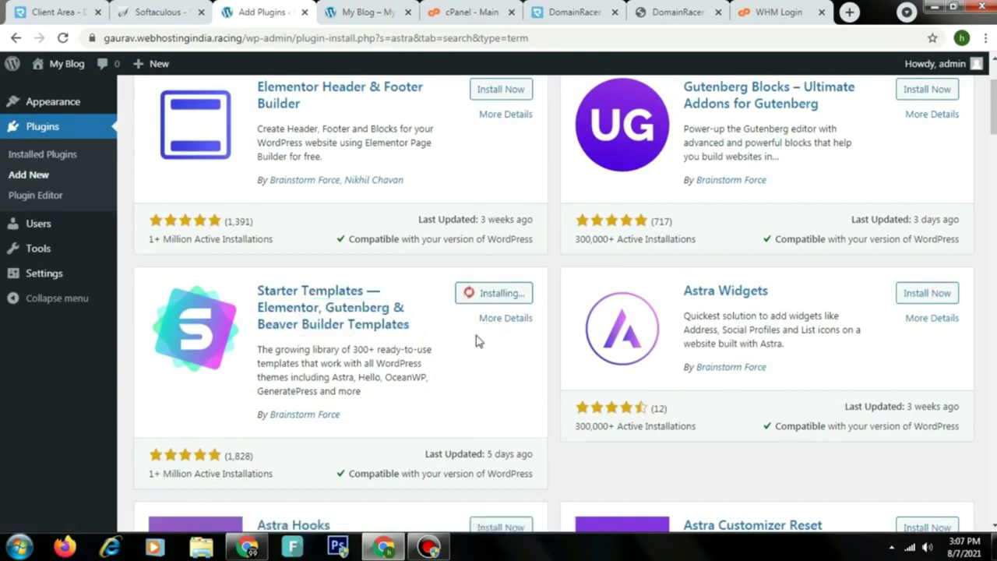
left_click(510, 294)
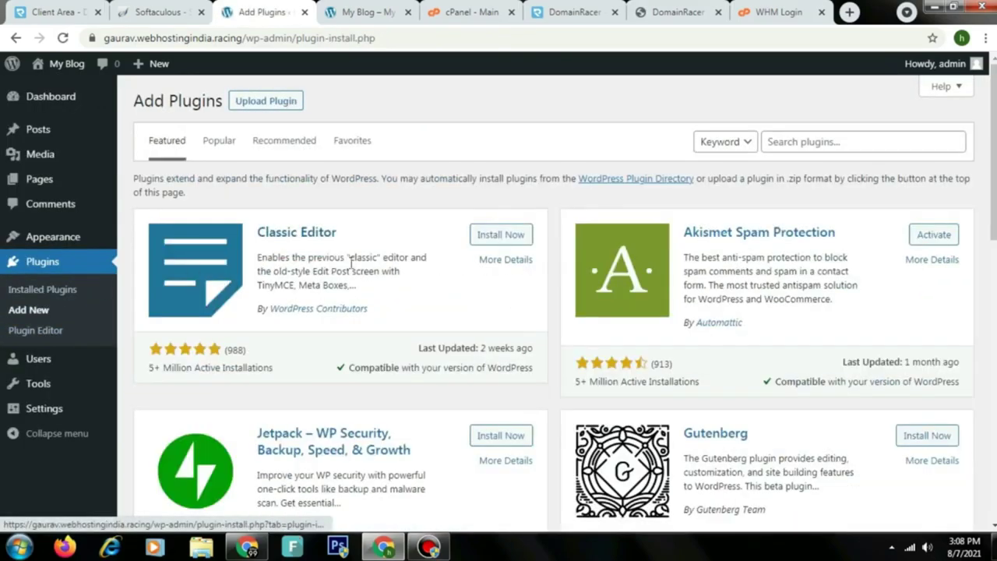
Install and activate the Classic Editor plugin from the featured plugins
left_click(498, 233)
scroll(498, 237, "down", 4)
scroll(545, 304, "down", 5)
scroll(545, 304, "up", 2)
scroll(545, 304, "up", 6)
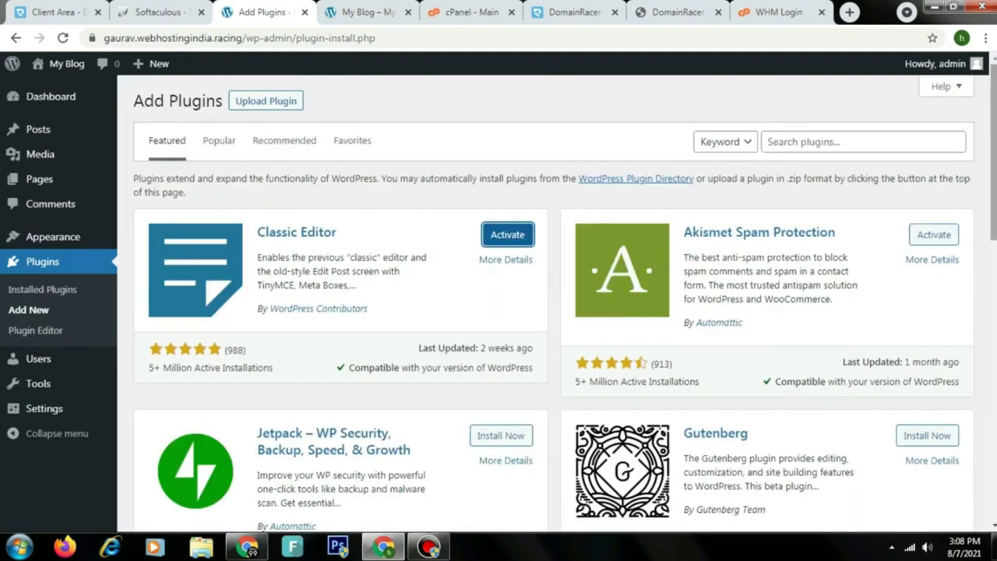
left_click(517, 240)
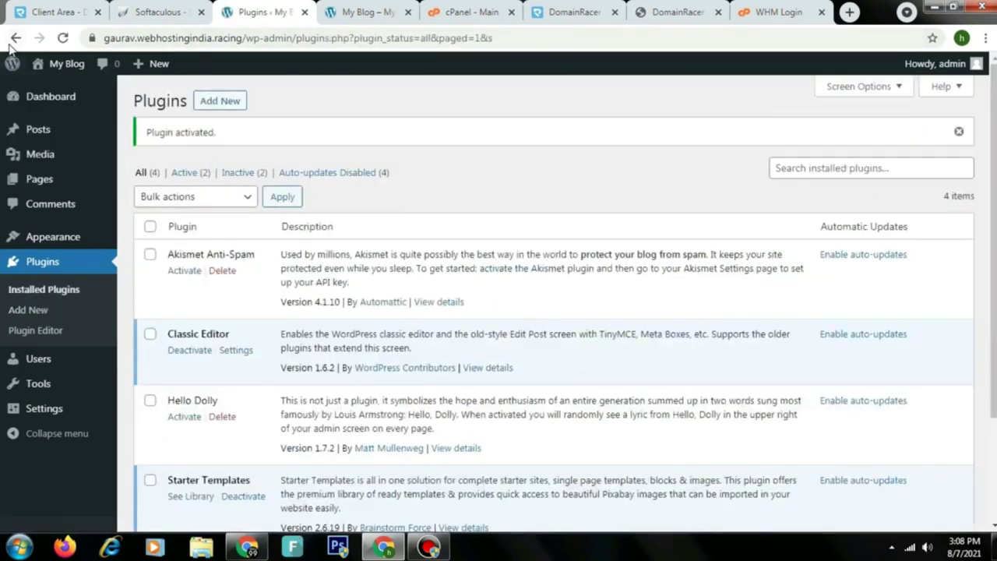
Return to adding plugins and search the plugin directory for yoast
key("alt+Left")
left_click(785, 145)
type("yoa")
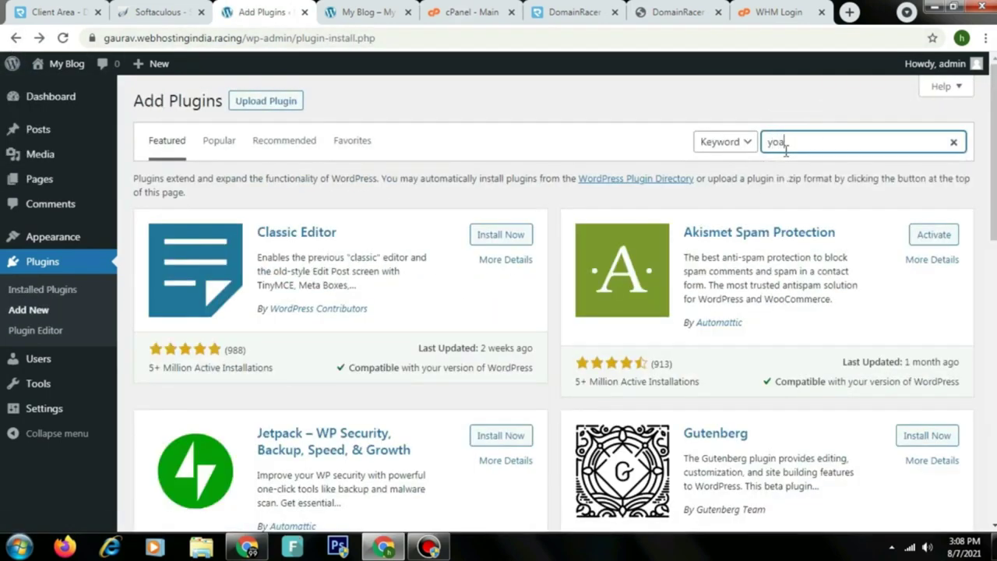
type("st")
key("Return")
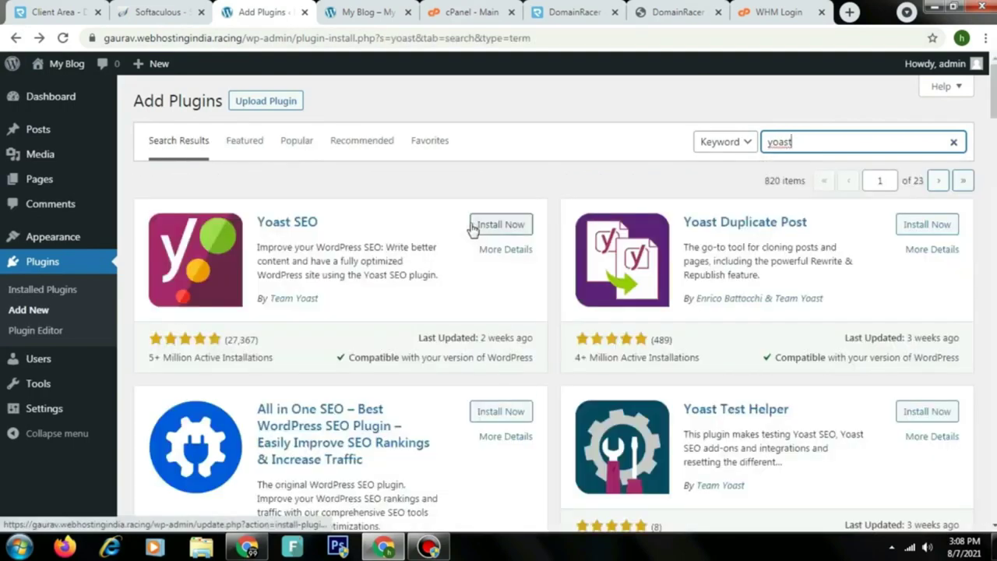
Install and activate the Yoast SEO plugin from the search results
left_click(485, 225)
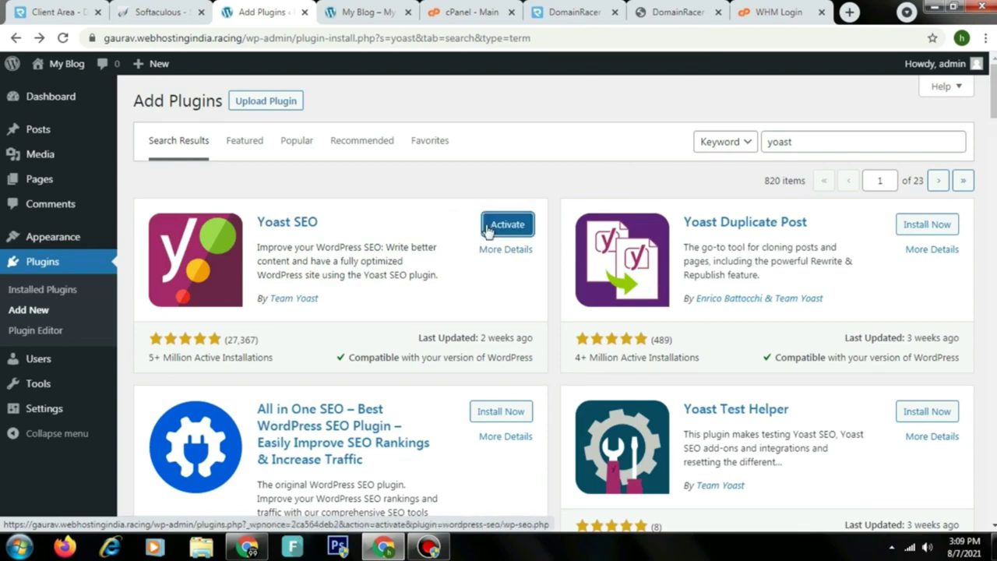
left_click(499, 226)
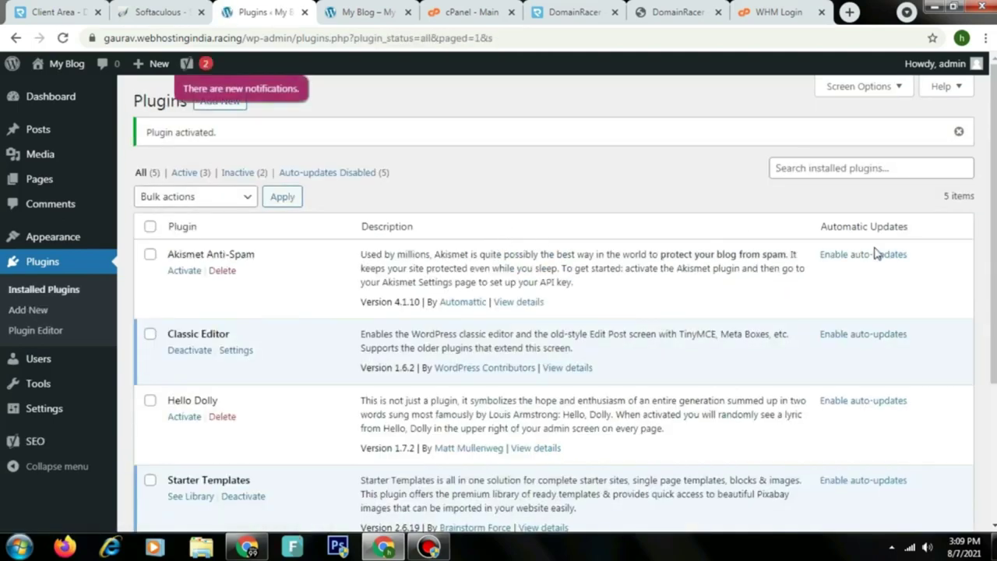
Open the template library of the Starter Templates plugin from the installed plugins list
scroll(750, 238, "down", 1)
scroll(581, 234, "down", 2)
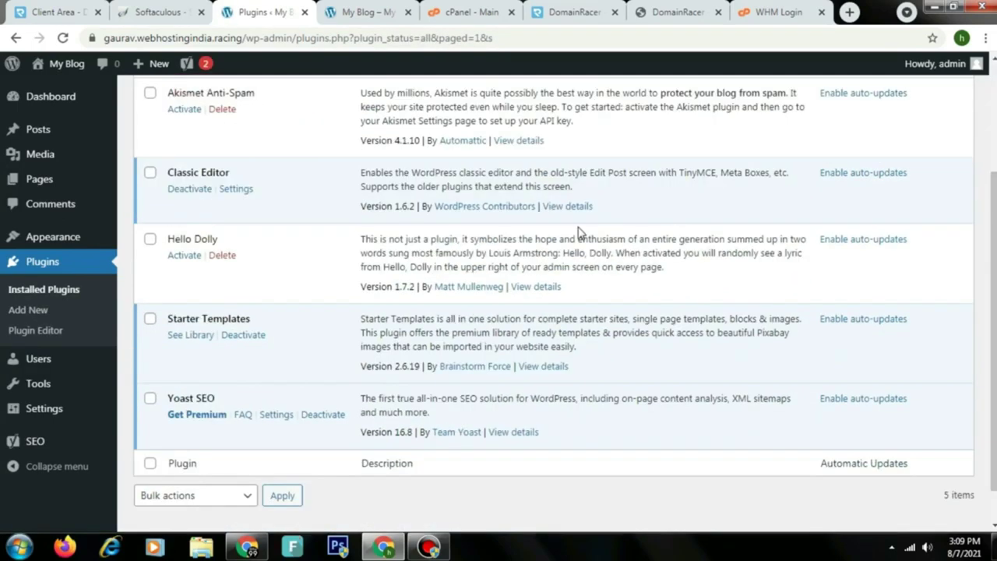
left_click(191, 336)
left_click(323, 13)
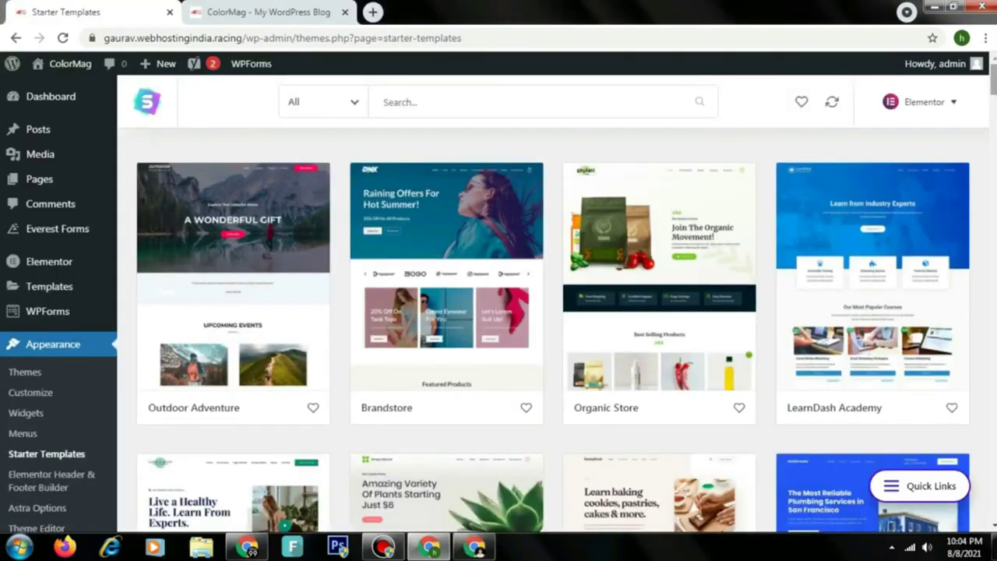
Look through the starter template library for a suitable blog design
scroll(992, 90, "down", 2)
scroll(553, 311, "down", 10)
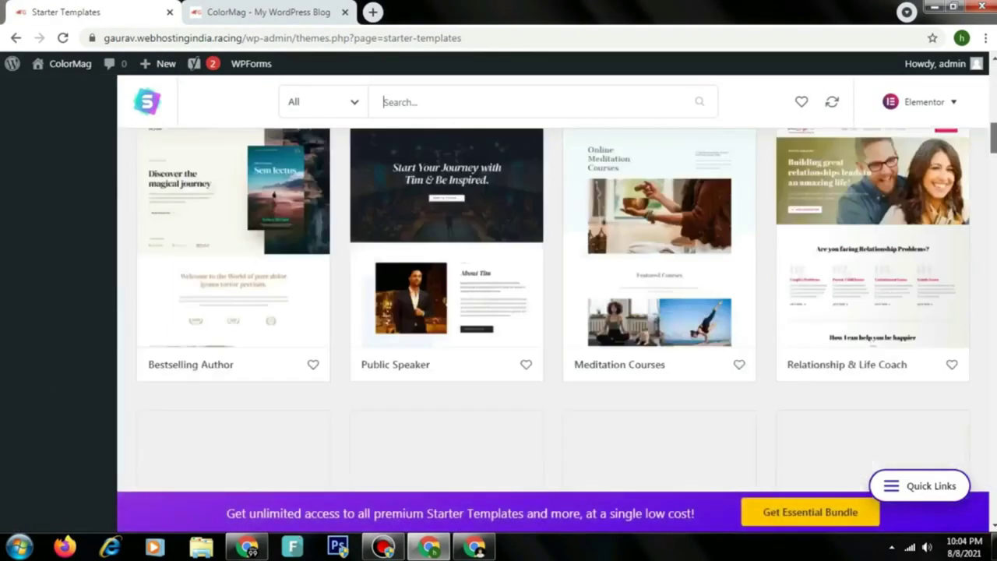
scroll(553, 311, "down", 4)
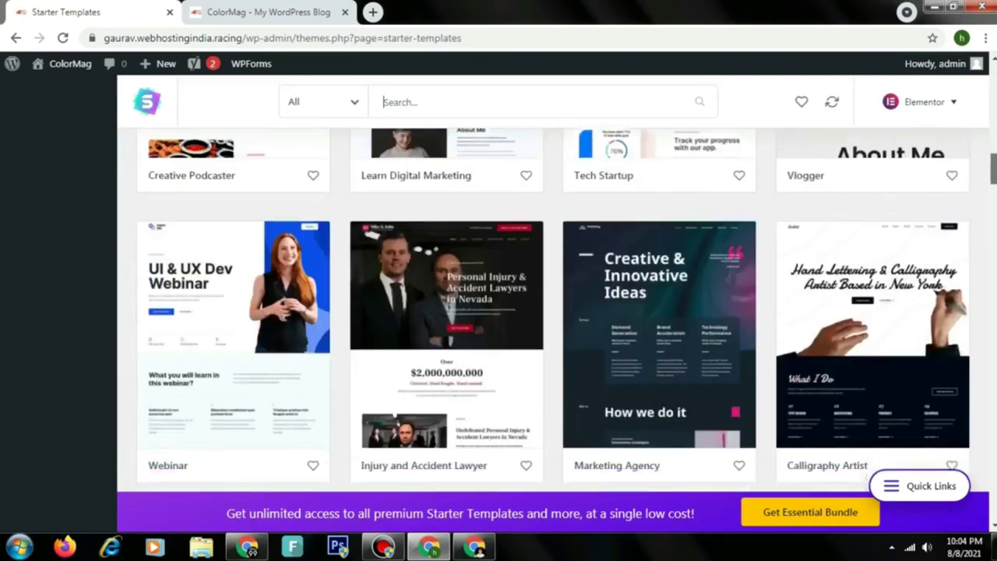
scroll(552, 312, "down", 7)
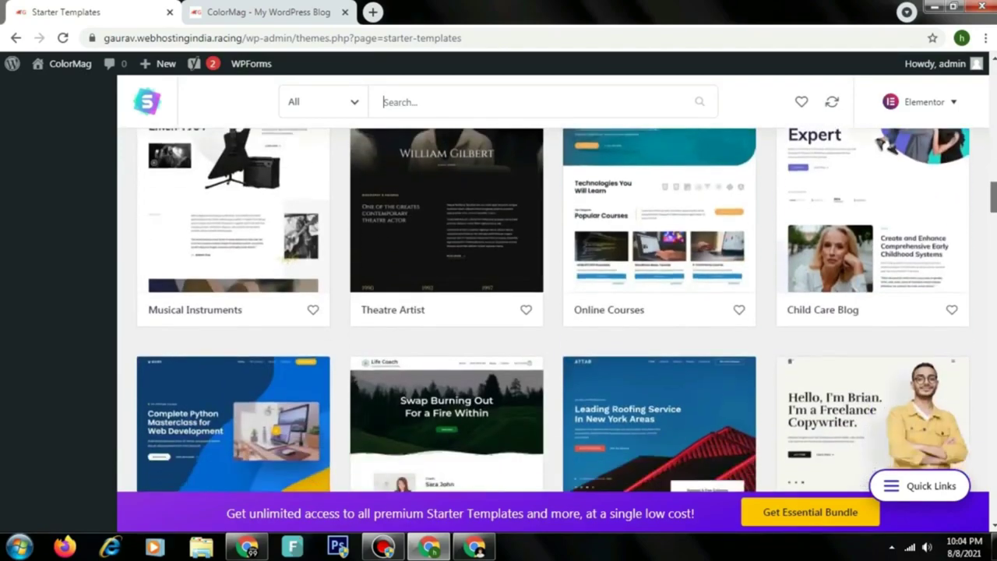
scroll(552, 311, "down", 9)
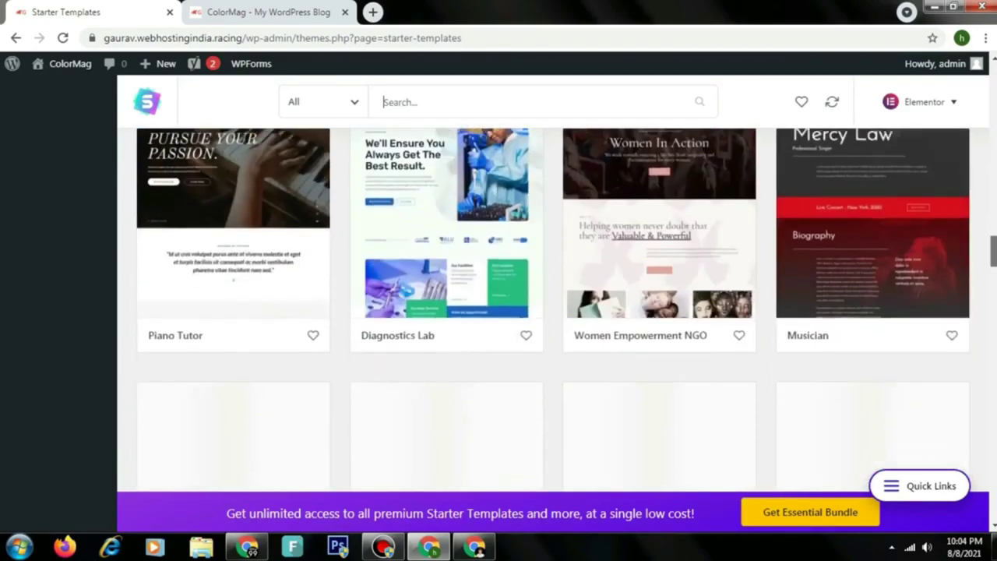
scroll(553, 311, "down", 12)
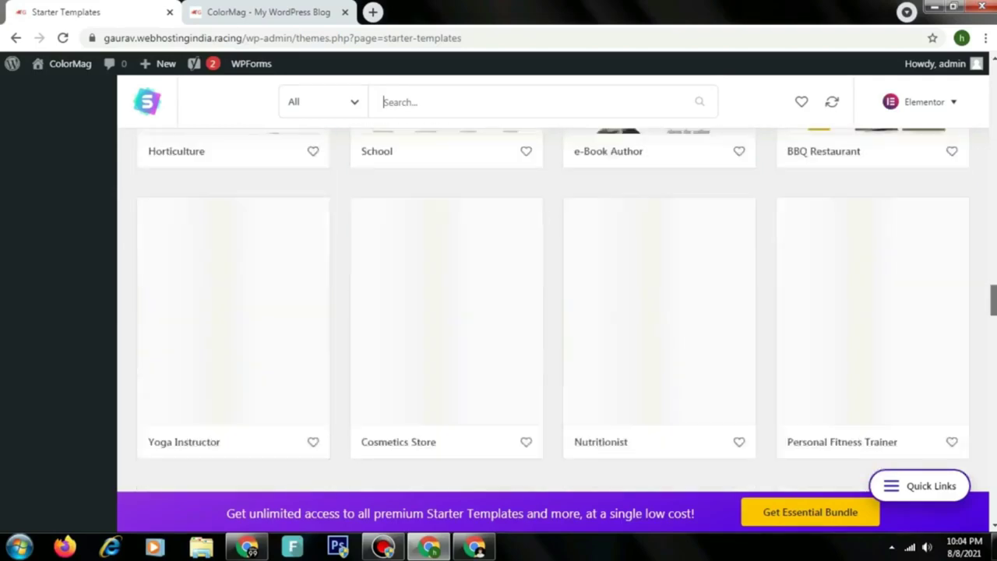
scroll(553, 311, "down", 6)
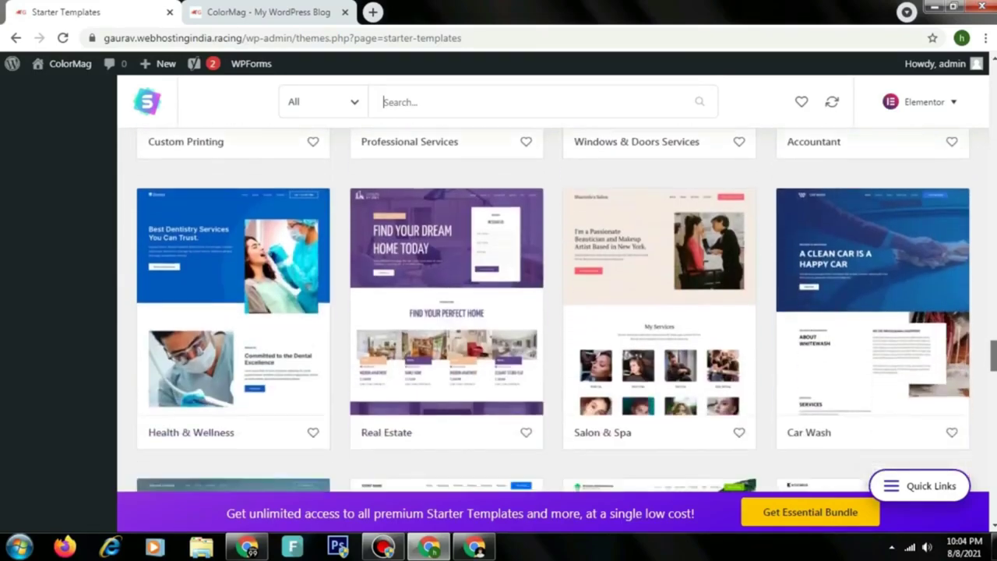
scroll(553, 312, "down", 4)
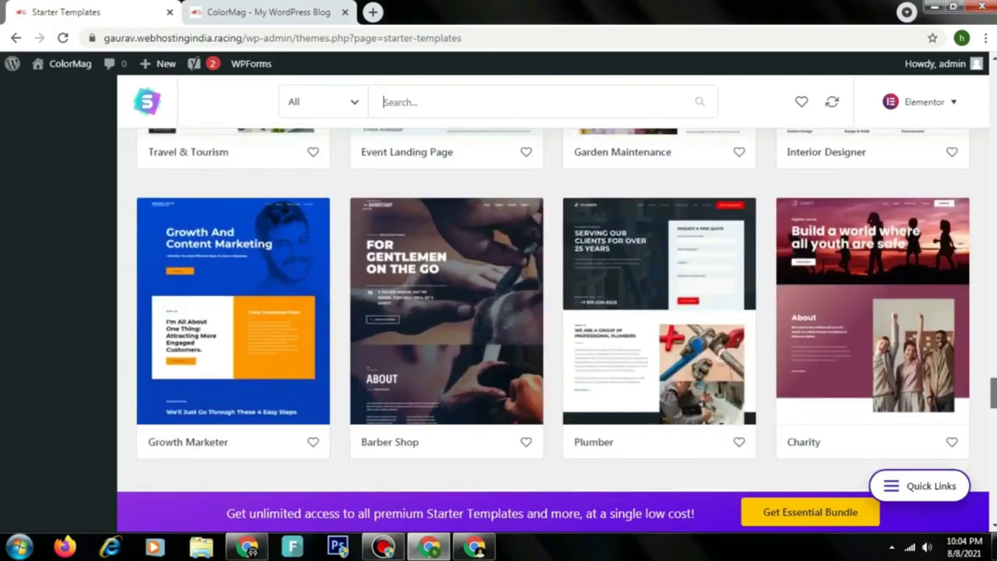
scroll(553, 311, "down", 1)
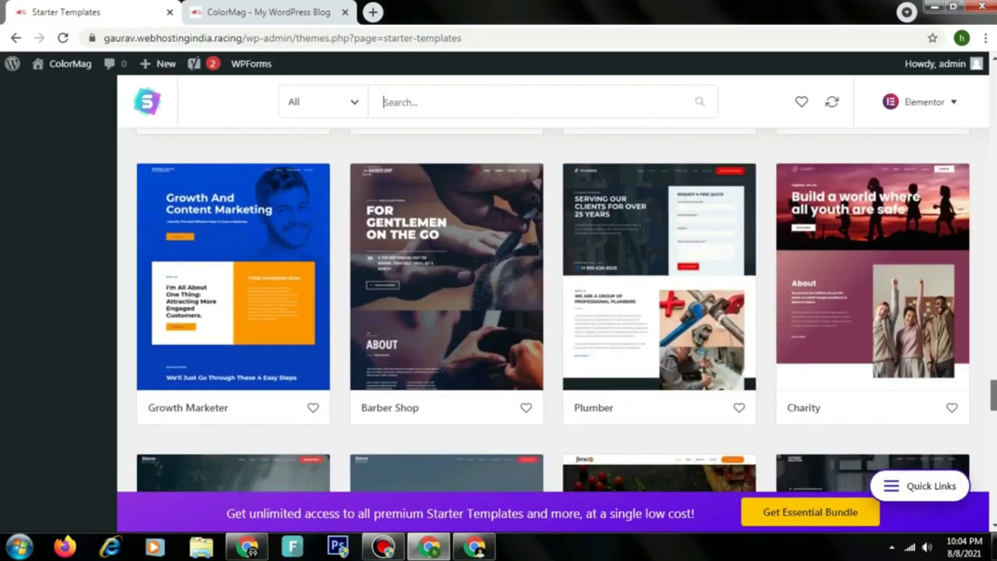
scroll(553, 312, "down", 5)
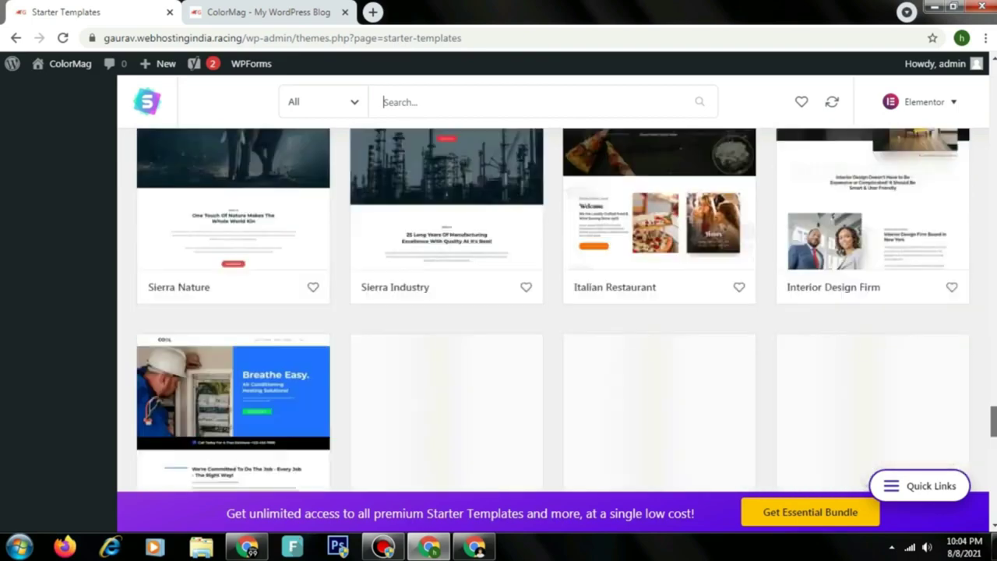
scroll(552, 312, "down", 4)
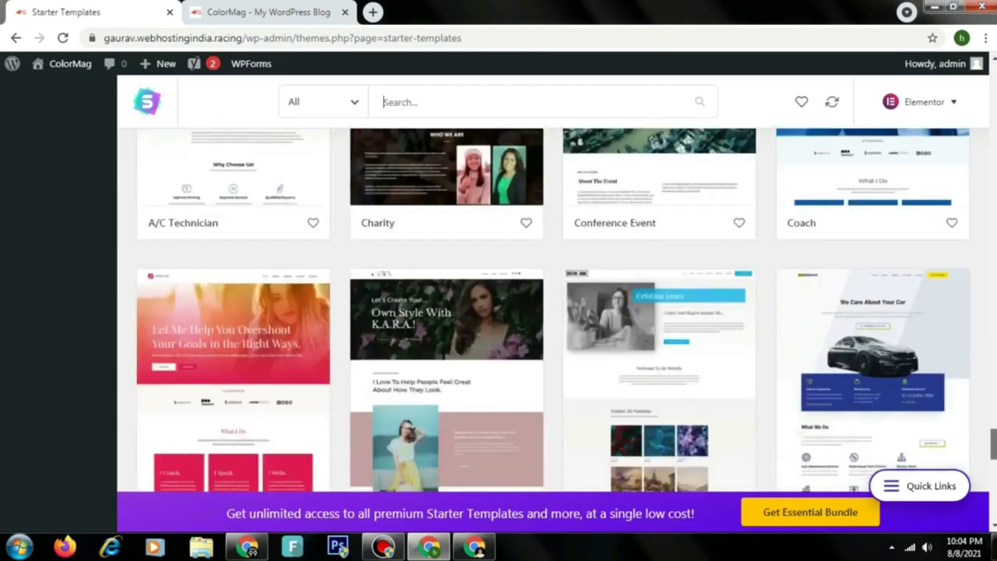
scroll(553, 311, "down", 1)
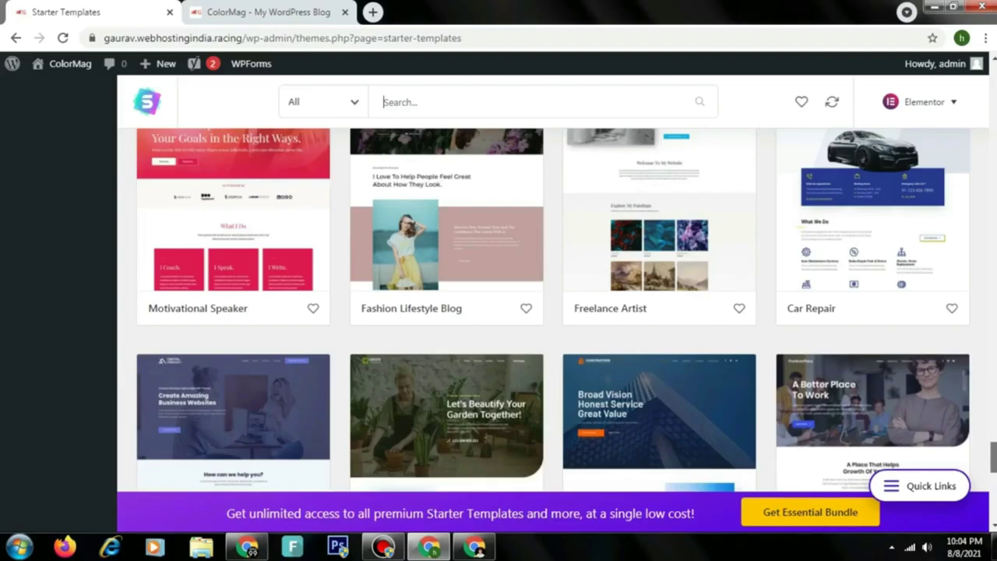
scroll(418, 390, "up", 2)
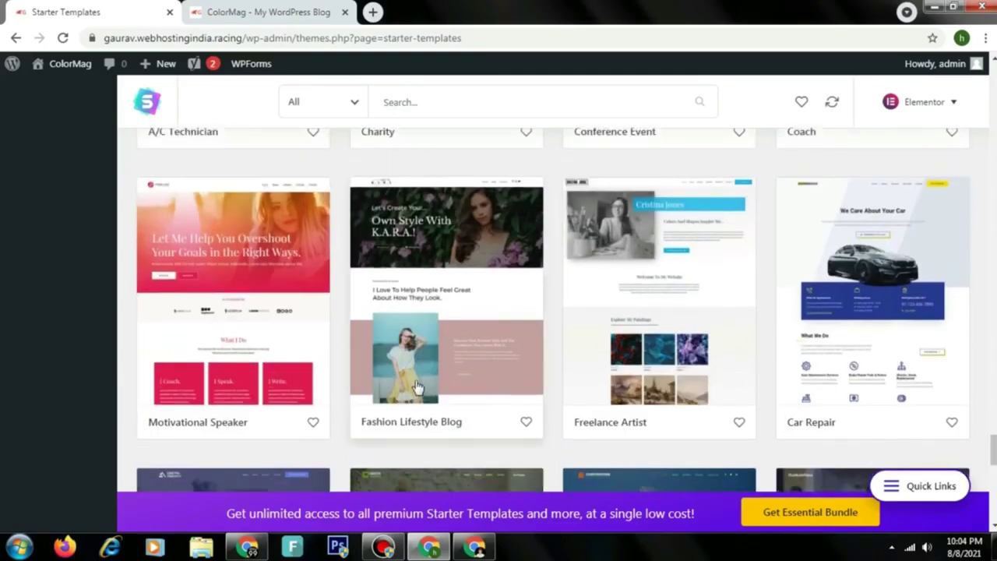
Choose the Fashion Lifestyle Blog template and preview its Home and Blog page templates
left_click(417, 387)
scroll(567, 350, "down", 6)
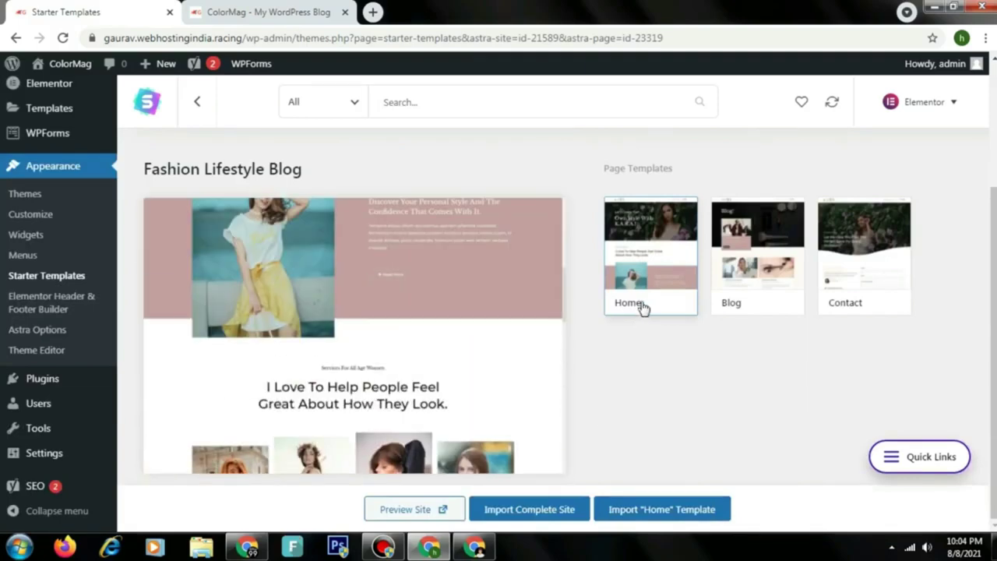
left_click(725, 248)
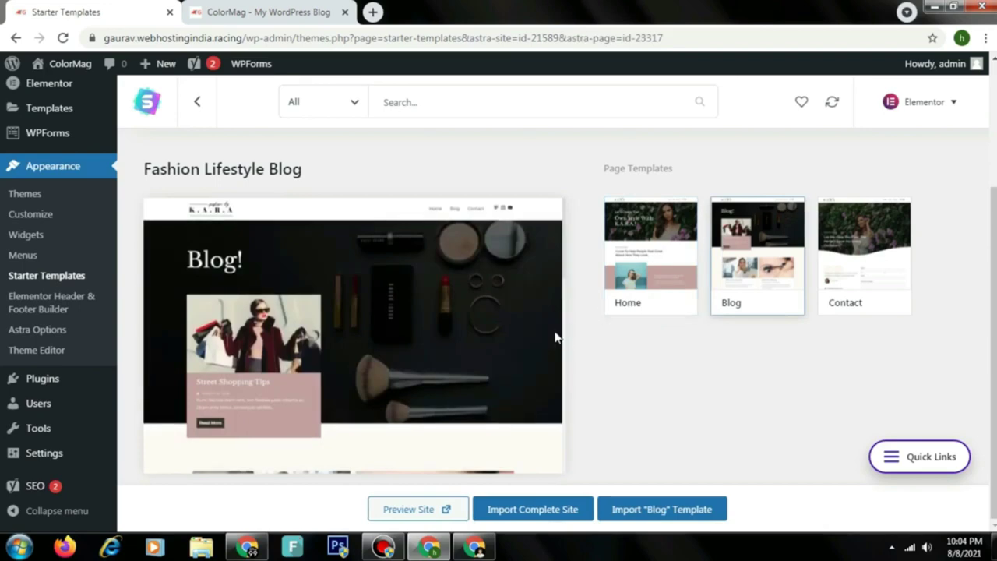
scroll(566, 336, "down", 3)
Import the complete Fashion Lifestyle Blog site as a Beginner building for Myself/My company, with Delete Previously Imported Site enabled
left_click(528, 509)
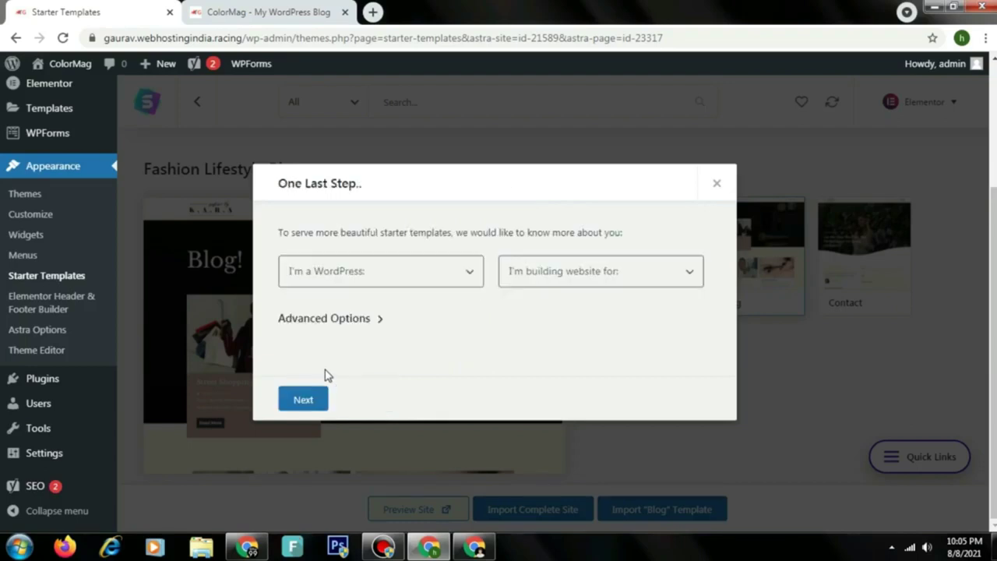
left_click(374, 285)
left_click(372, 311)
left_click(576, 268)
left_click(556, 307)
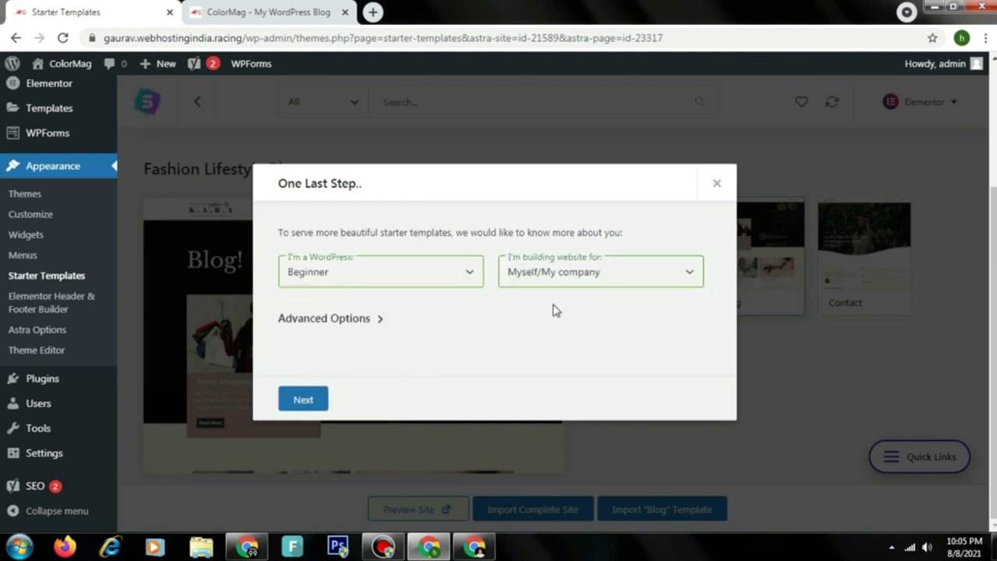
left_click(363, 327)
left_click(327, 344)
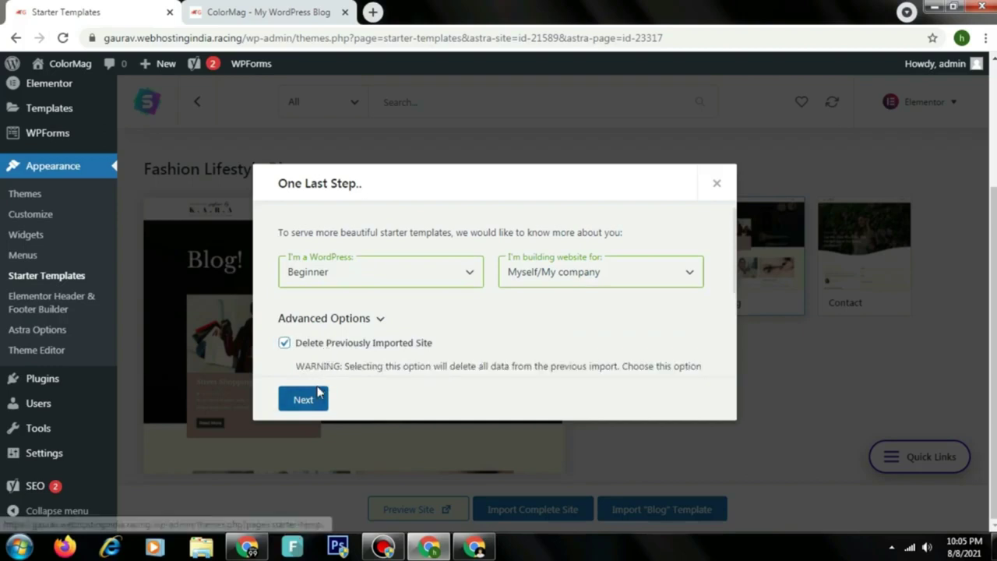
left_click(320, 393)
left_click(493, 378)
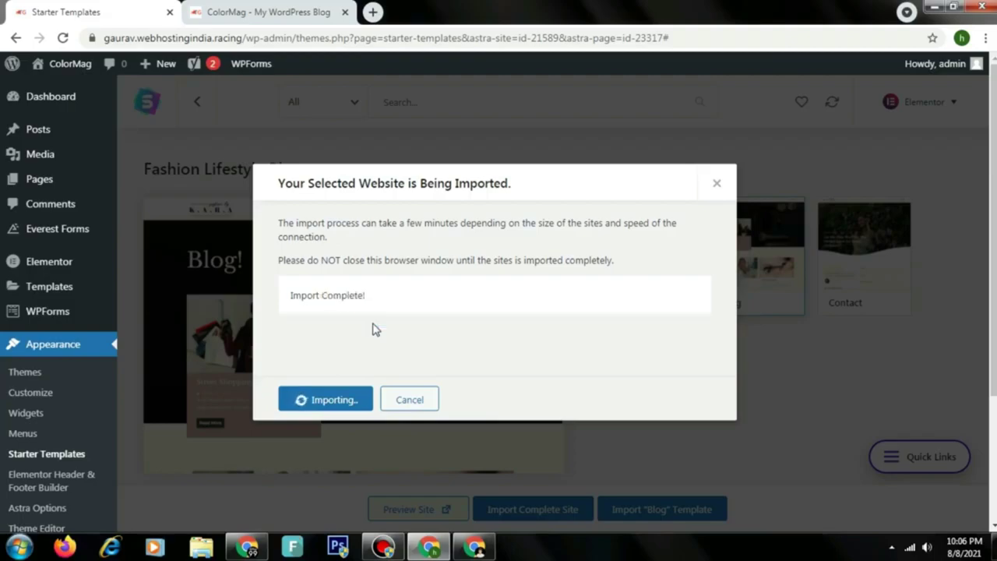
Open the imported site and examine the sections of its home page from header to footer
left_click(326, 399)
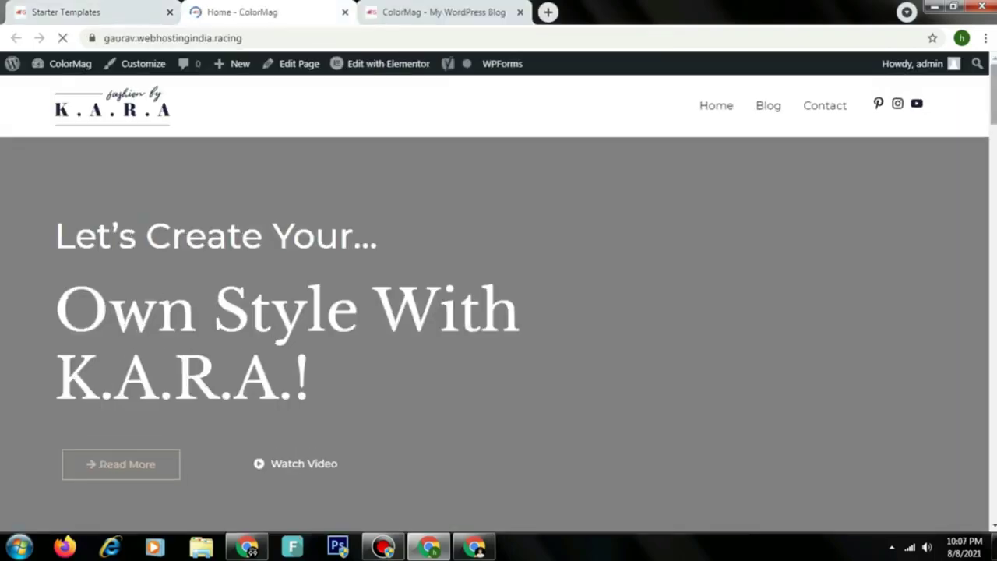
left_click_drag(990, 94, 991, 343)
scroll(510, 374, "down", 9)
scroll(498, 296, "down", 10)
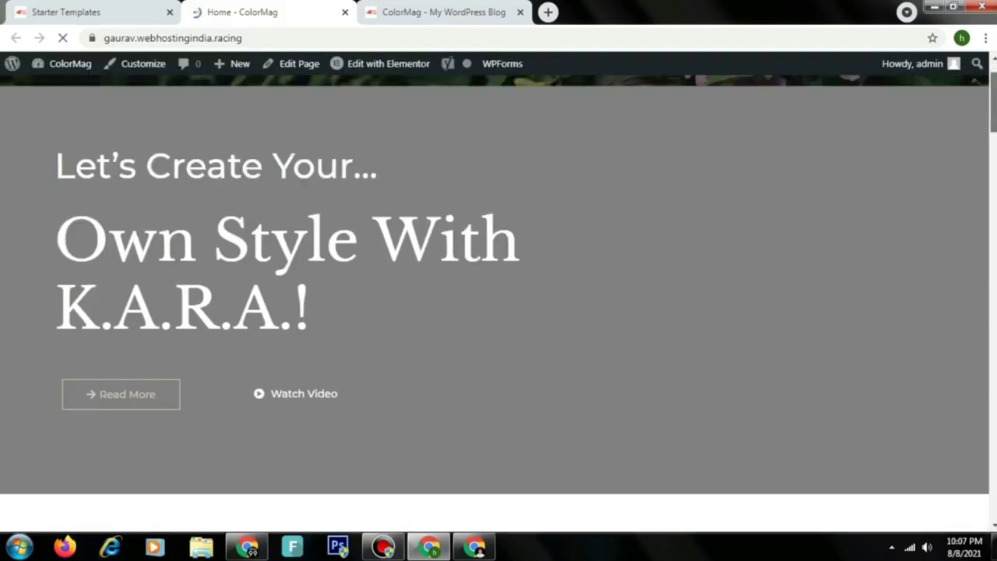
scroll(498, 296, "down", 15)
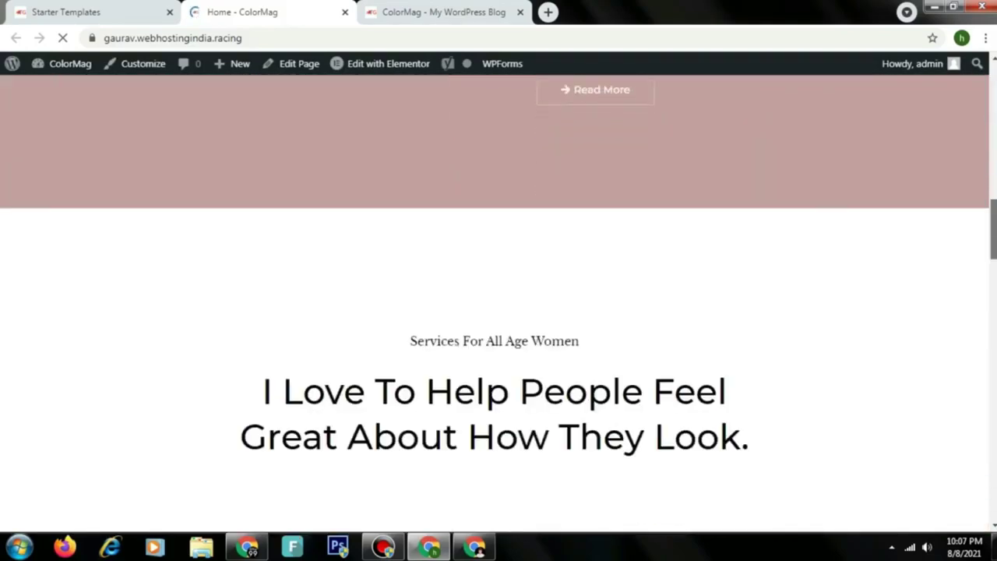
scroll(499, 296, "down", 10)
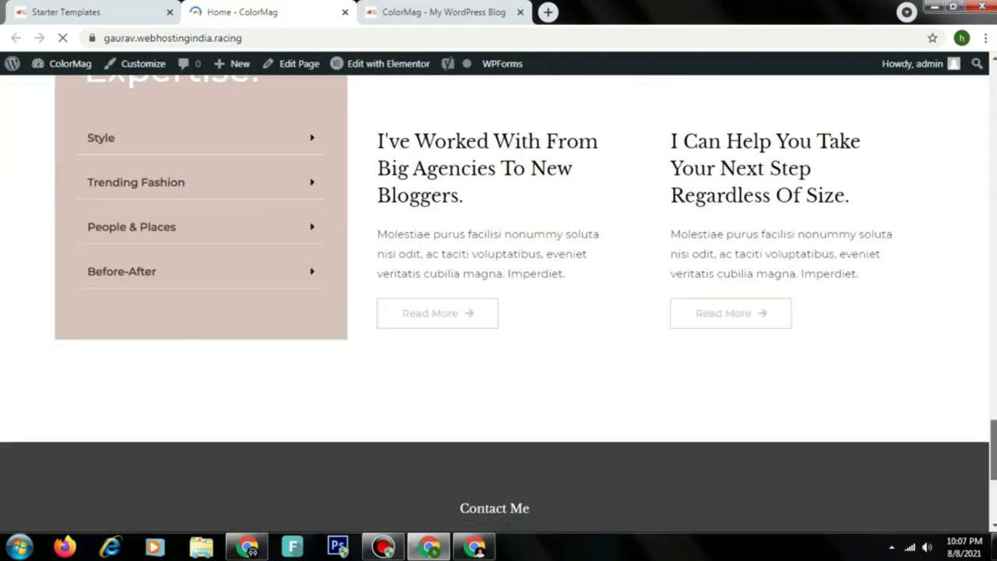
scroll(499, 296, "up", 5)
scroll(498, 296, "up", 15)
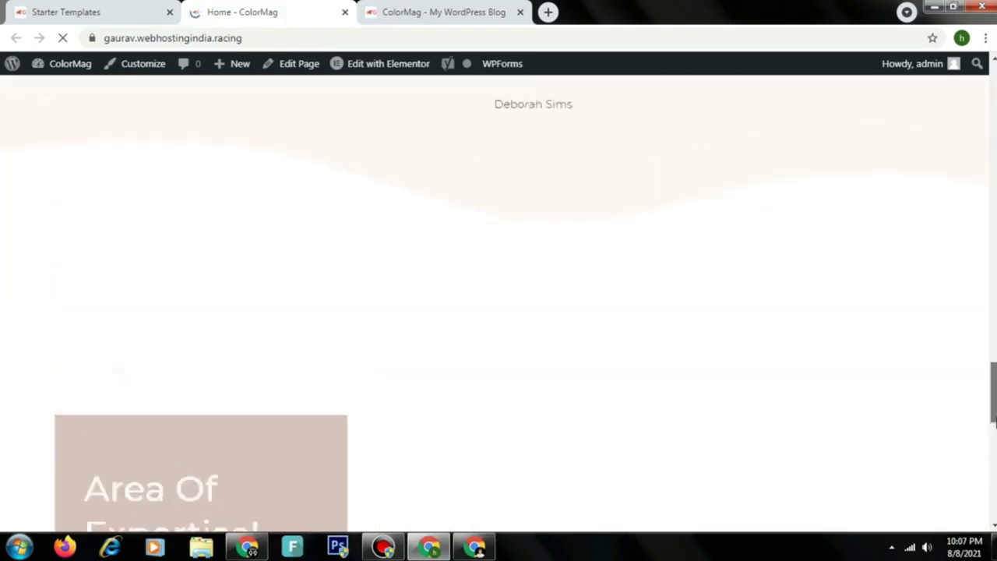
scroll(994, 118, "up", 15)
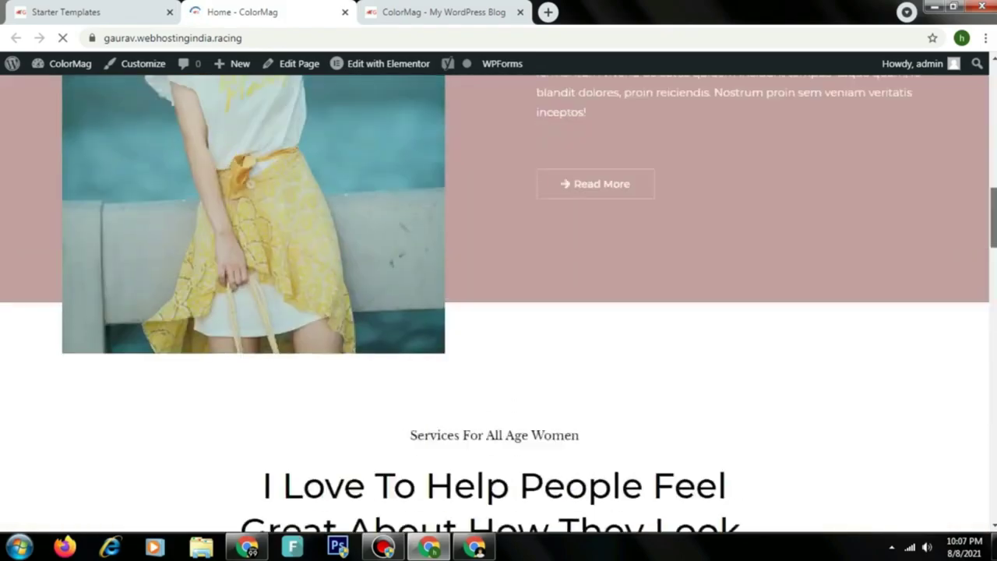
scroll(994, 118, "up", 1)
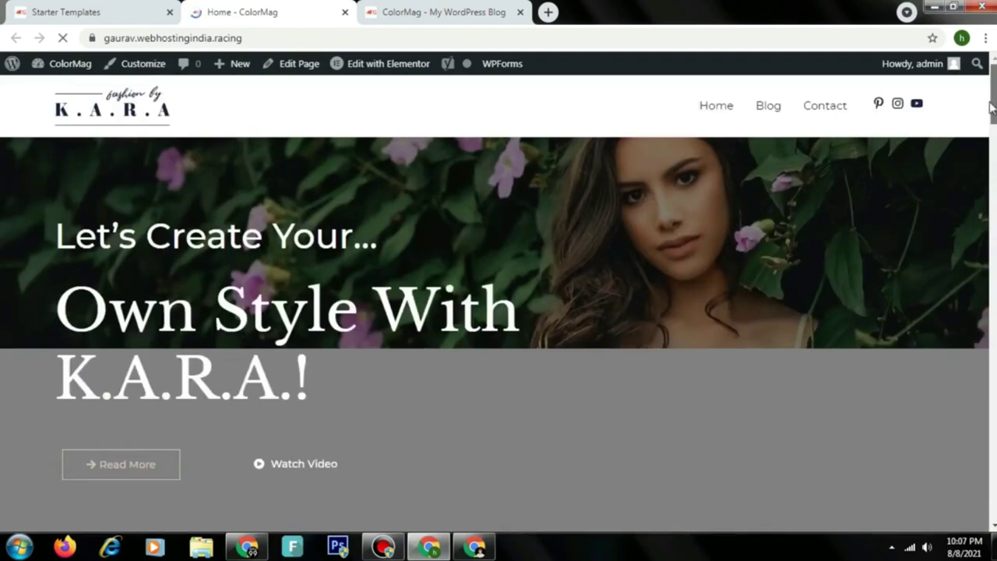
scroll(990, 113, "down", 5)
scroll(990, 113, "up", 5)
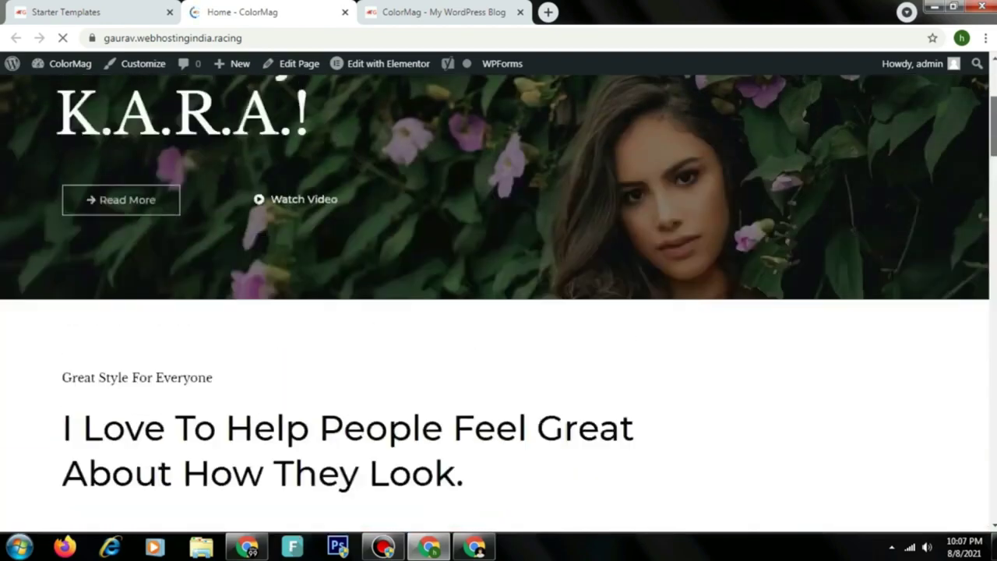
scroll(987, 90, "down", 5)
scroll(988, 90, "up", 5)
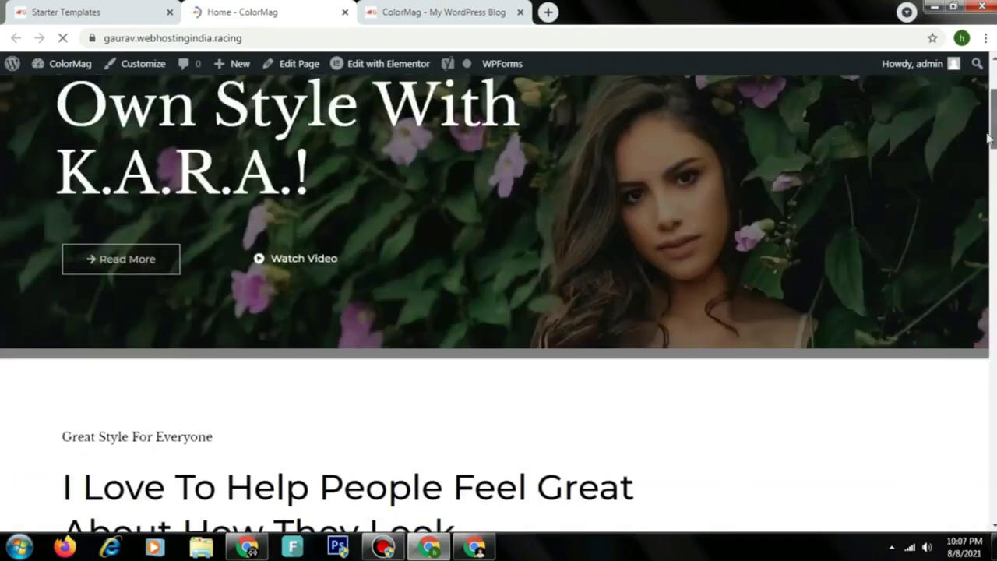
scroll(988, 91, "down", 15)
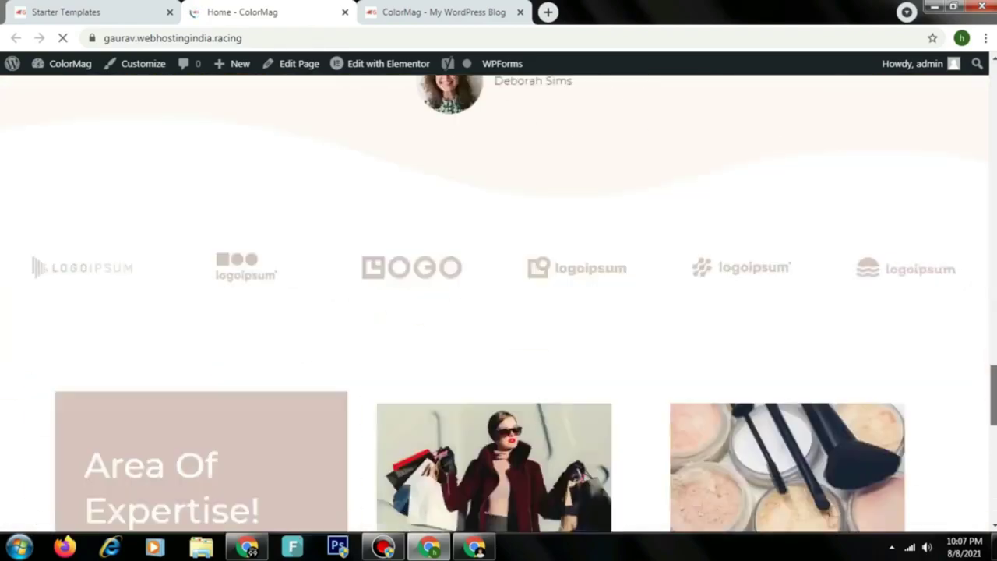
scroll(986, 226, "down", 3)
scroll(986, 226, "up", 10)
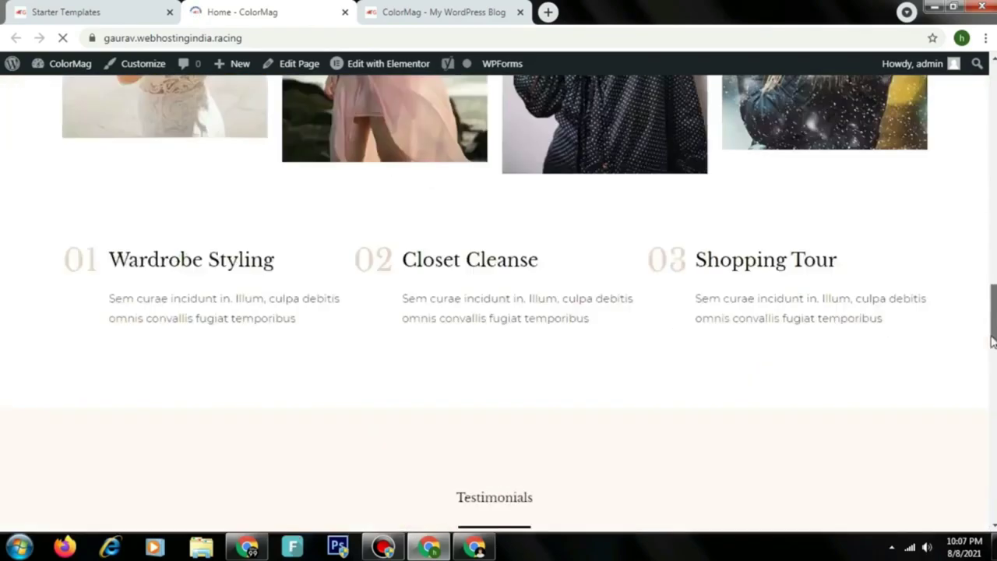
scroll(986, 226, "up", 5)
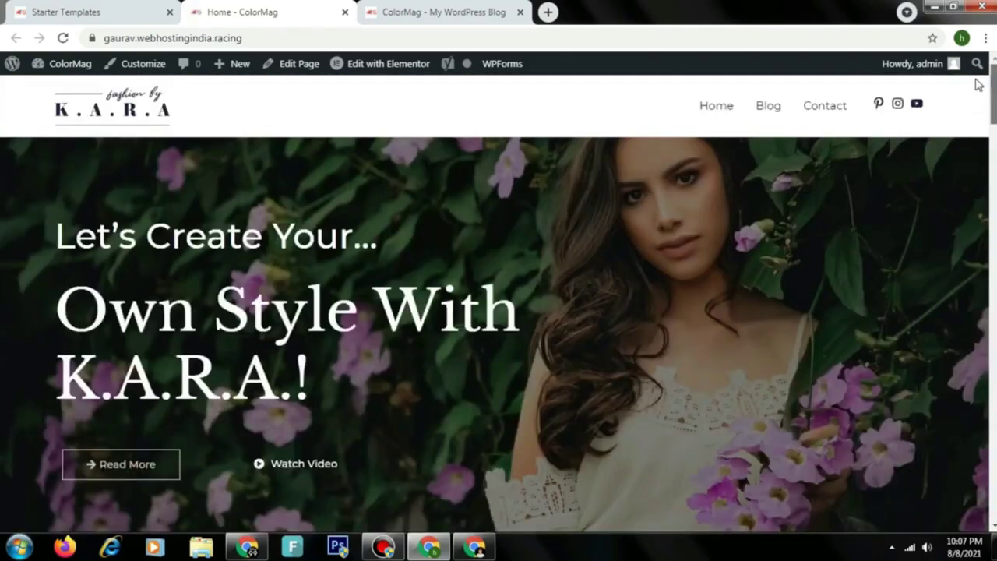
scroll(980, 131, "down", 10)
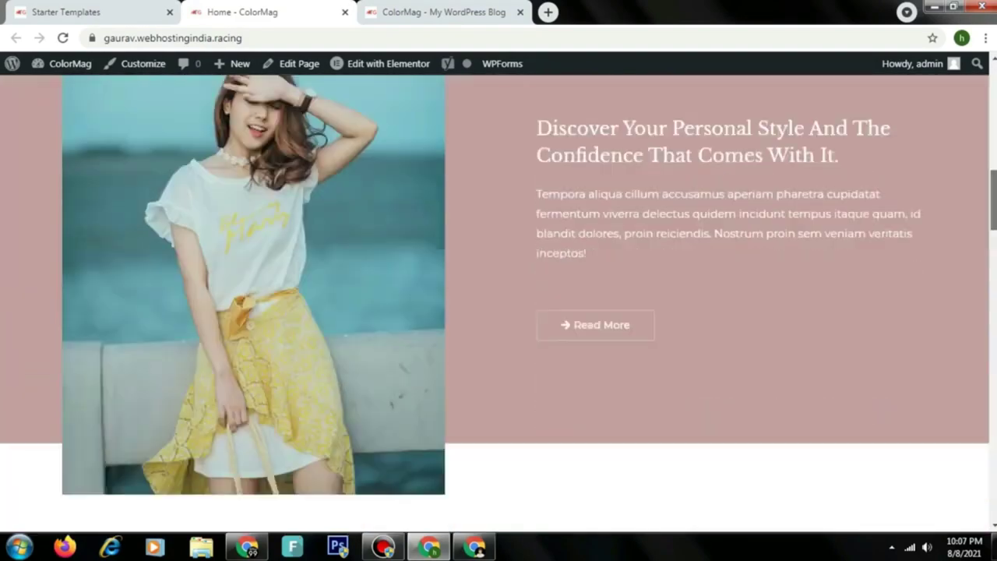
Look over the home page's testimonials and Area Of Expertise sections, and return to its header
scroll(498, 303, "down", 15)
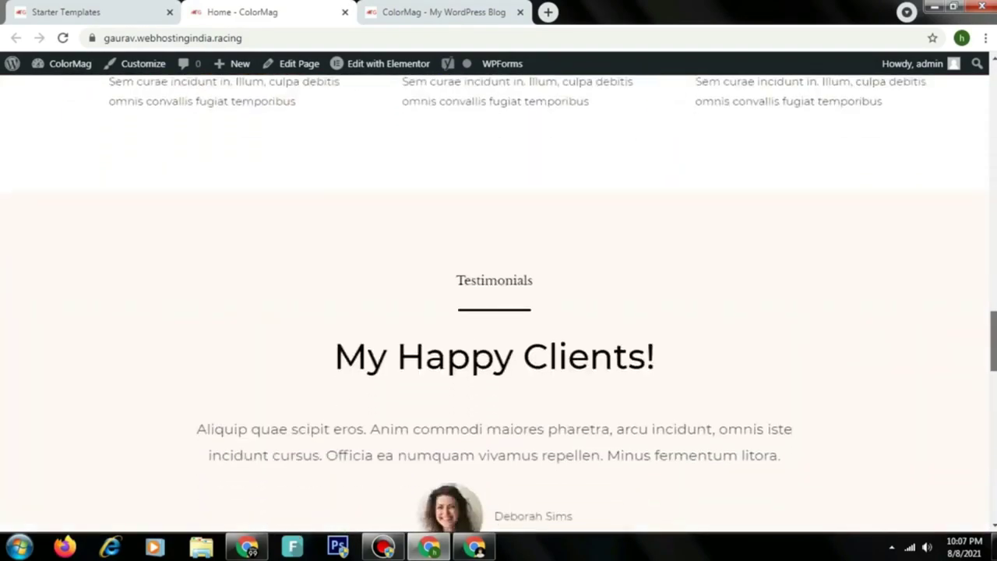
scroll(499, 303, "down", 8)
scroll(499, 303, "up", 4)
scroll(940, 469, "up", 6)
scroll(941, 469, "down", 3)
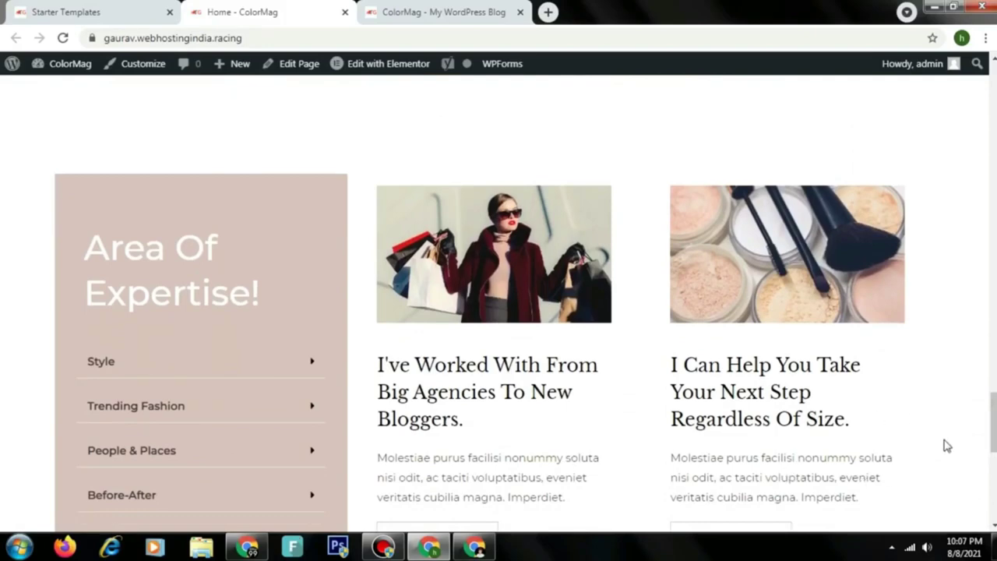
scroll(694, 434, "down", 1)
left_click(479, 443)
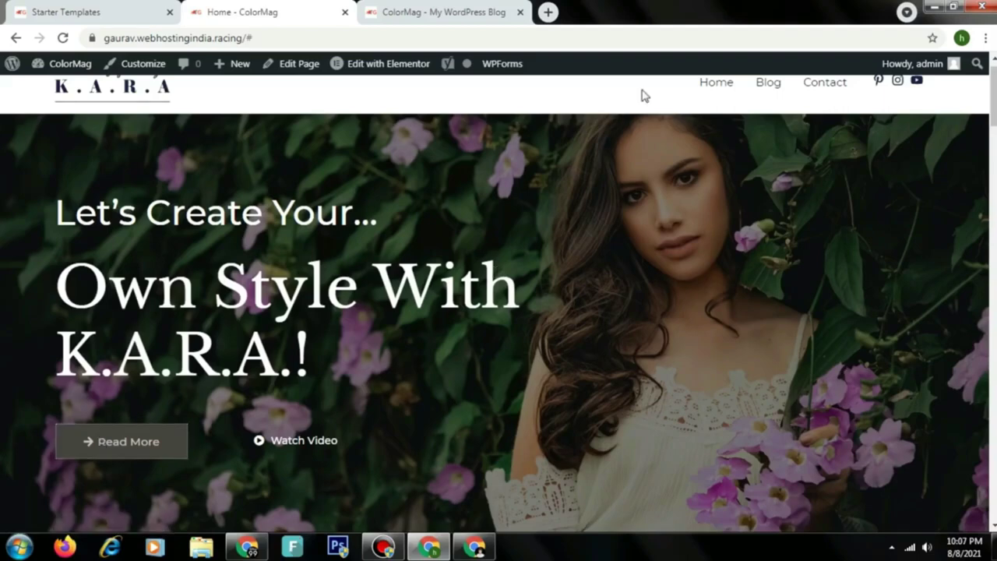
Open the site's Blog page, browse its posts, and read through the Quick Eye Makeup post
left_click(760, 92)
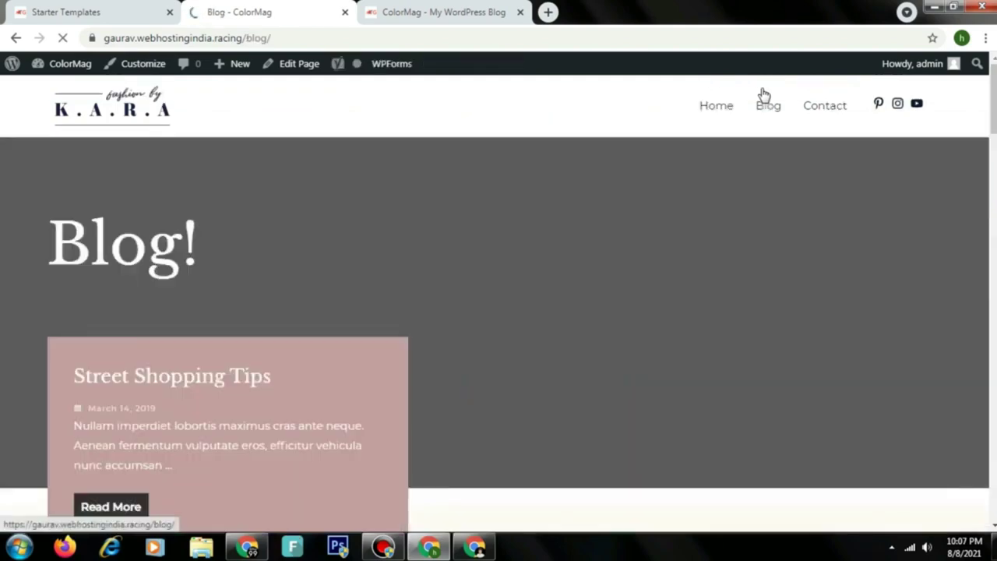
left_click(993, 222)
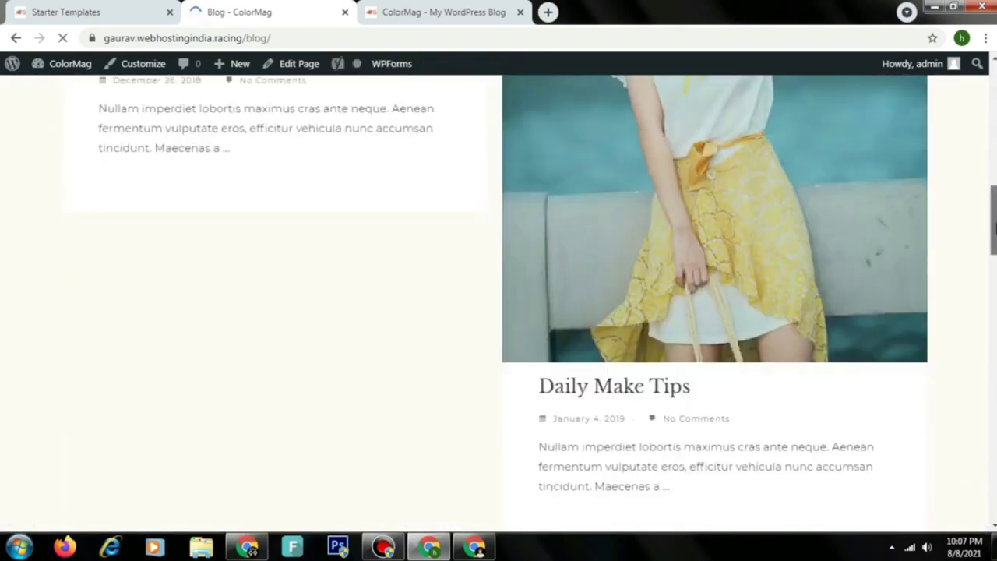
left_click_drag(994, 224, 994, 286)
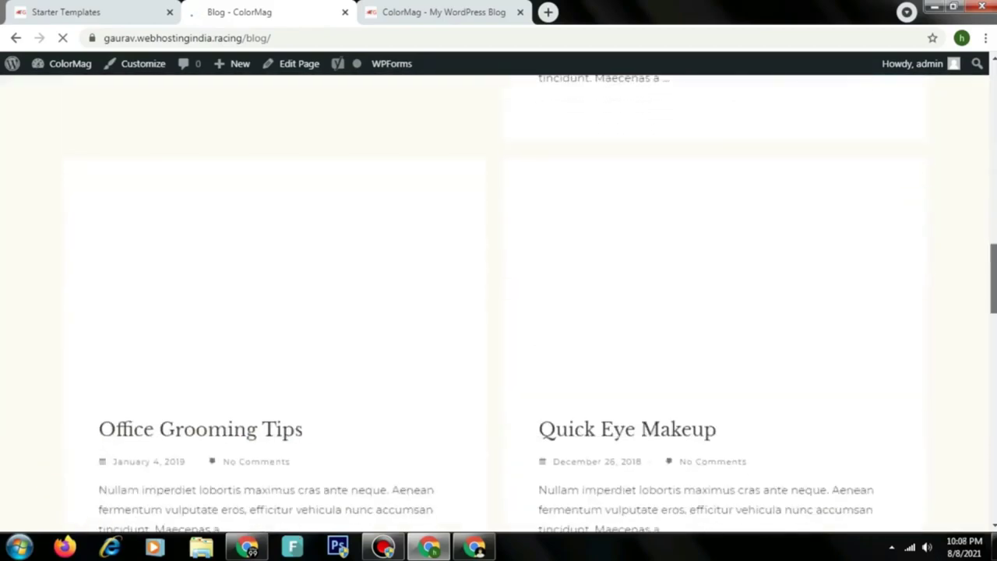
left_click(676, 432)
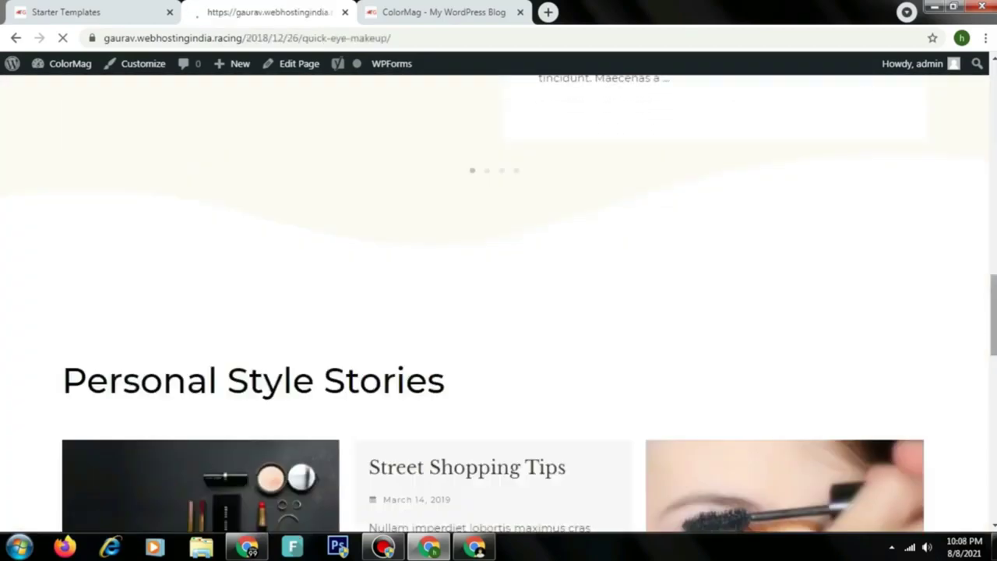
scroll(993, 269, "down", 15)
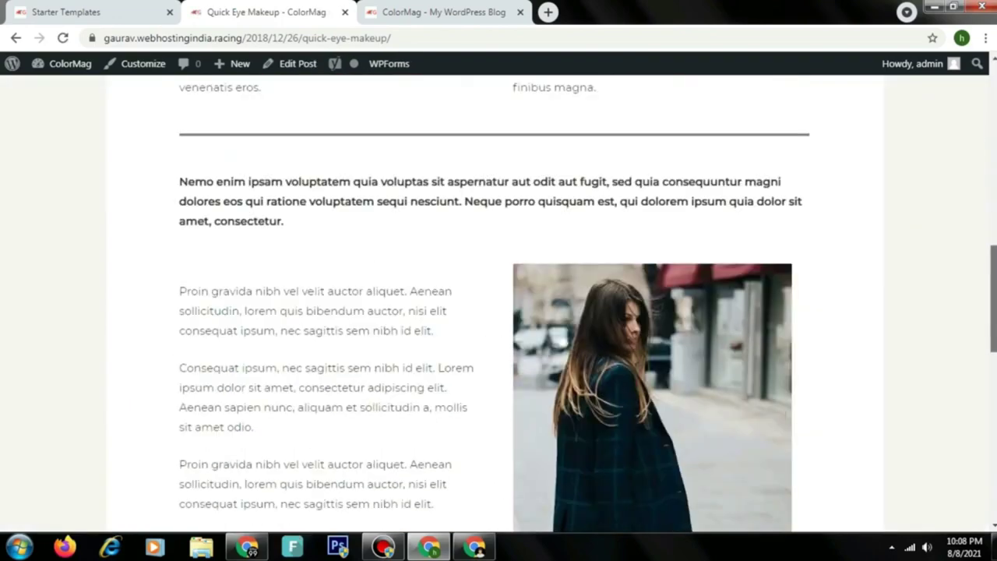
scroll(609, 115, "down", 4)
scroll(609, 115, "up", 20)
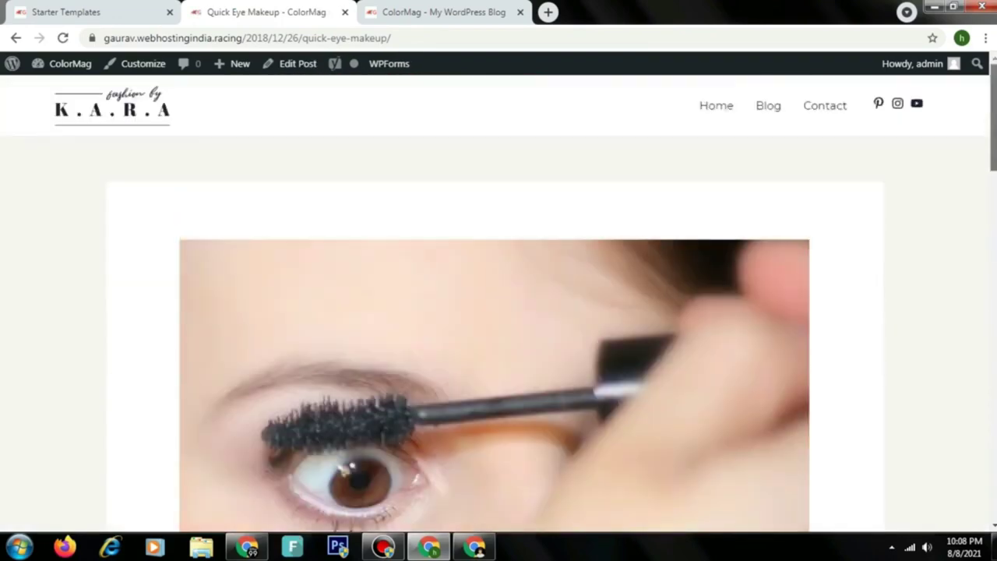
Return to the site's home page and open it for editing with Elementor
left_click(138, 121)
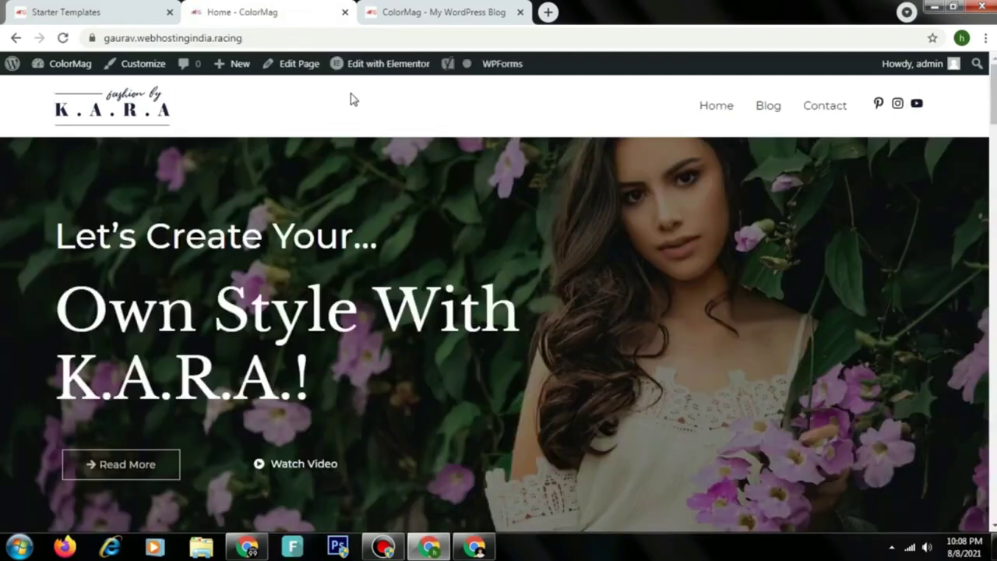
mouse_move(364, 70)
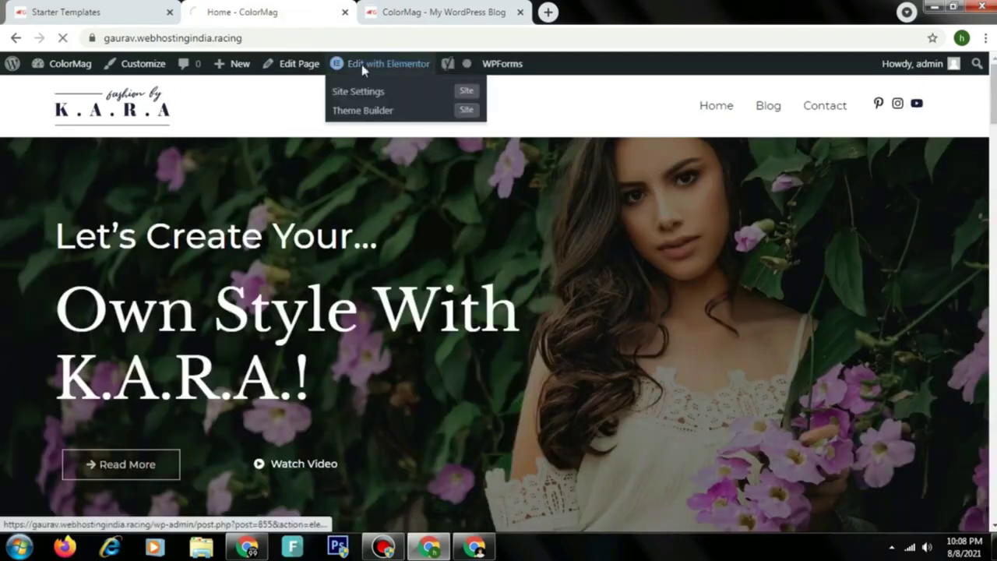
left_click(363, 70)
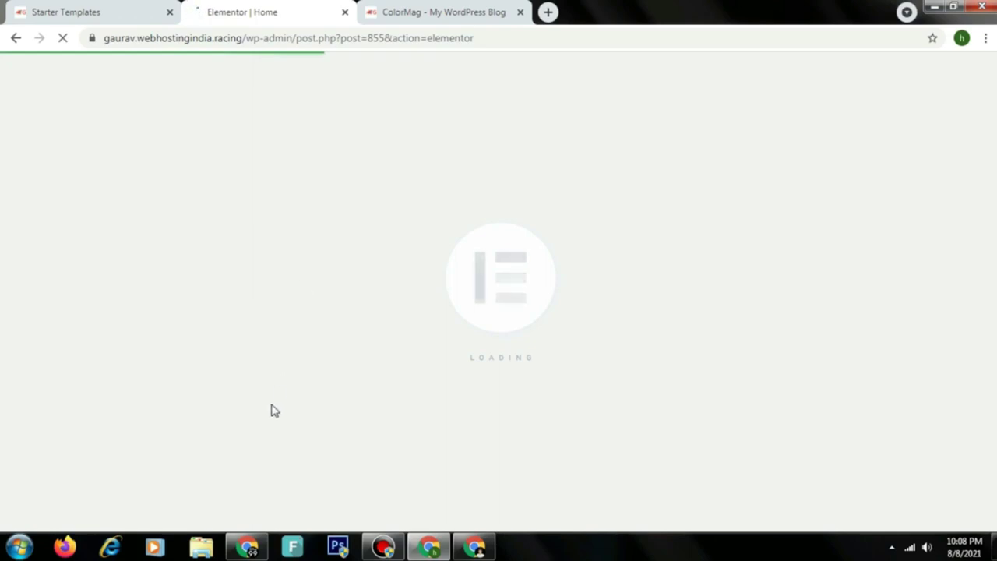
left_click(383, 546)
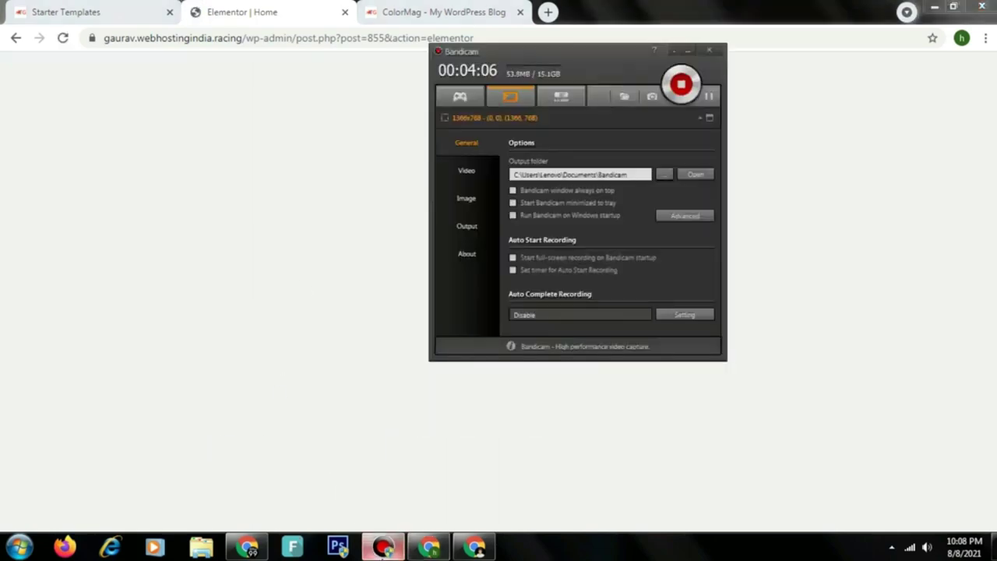
left_click(382, 547)
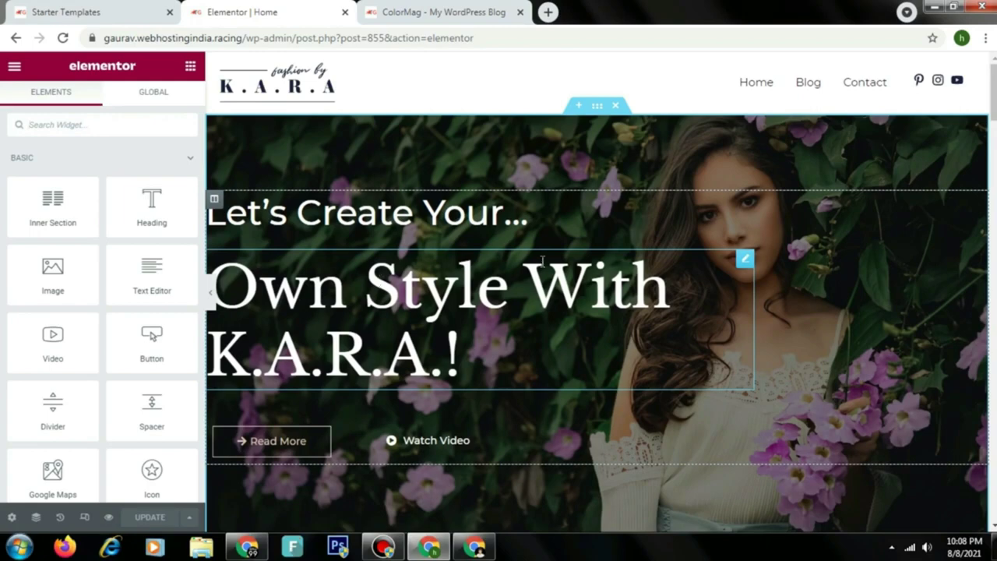
Append "......." to the end of the hero heading "Own Style with K.A.R.A.!"
left_click(493, 348)
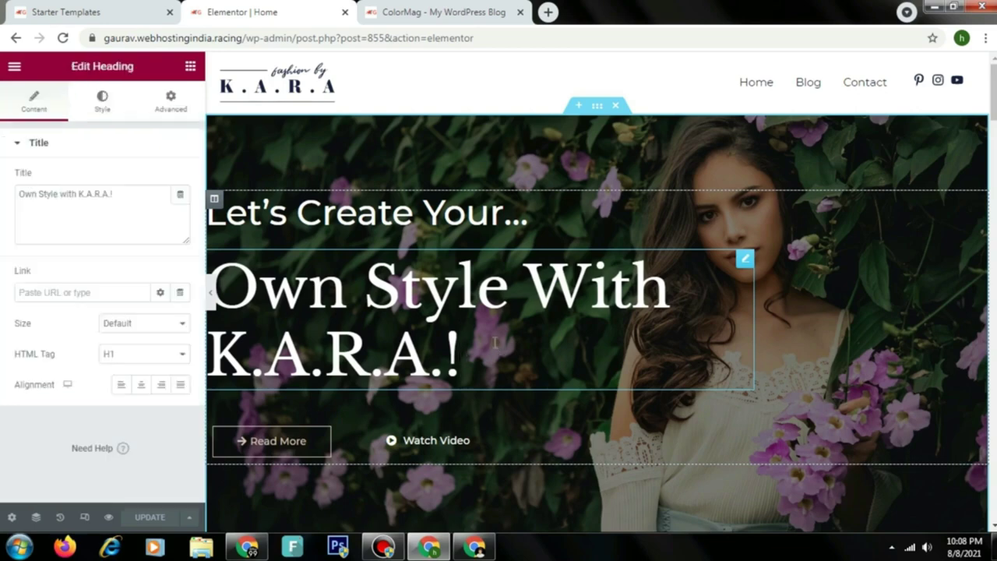
type(".......")
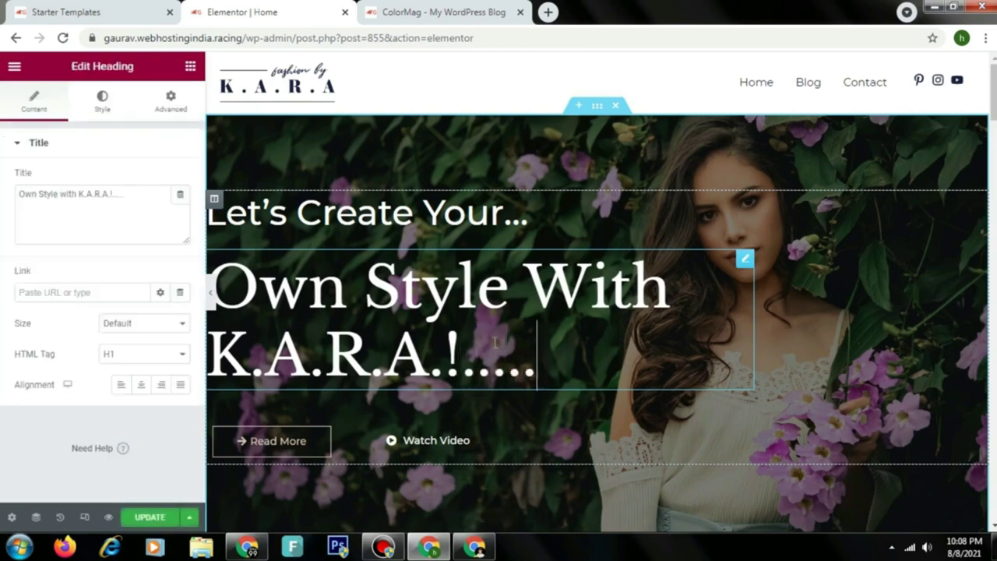
left_click(601, 191)
Open the hero section's background style settings, view the media library for its image, and close it without choosing one
left_click(597, 106)
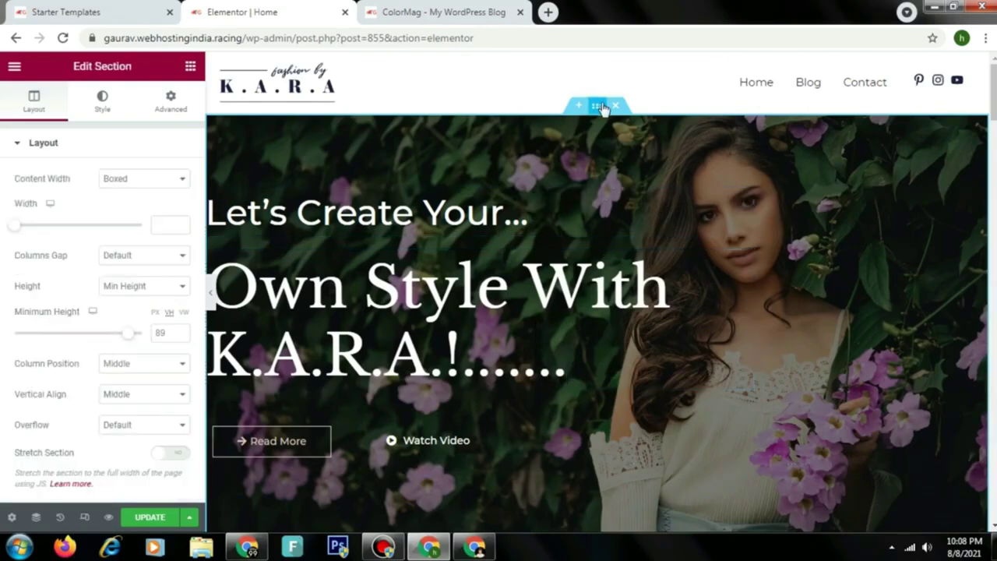
left_click(102, 102)
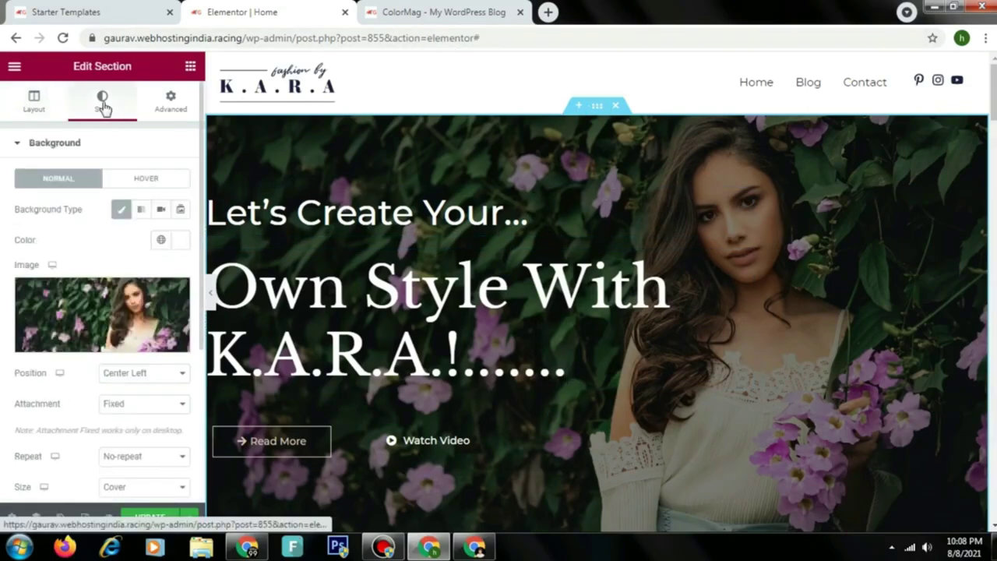
left_click(88, 348)
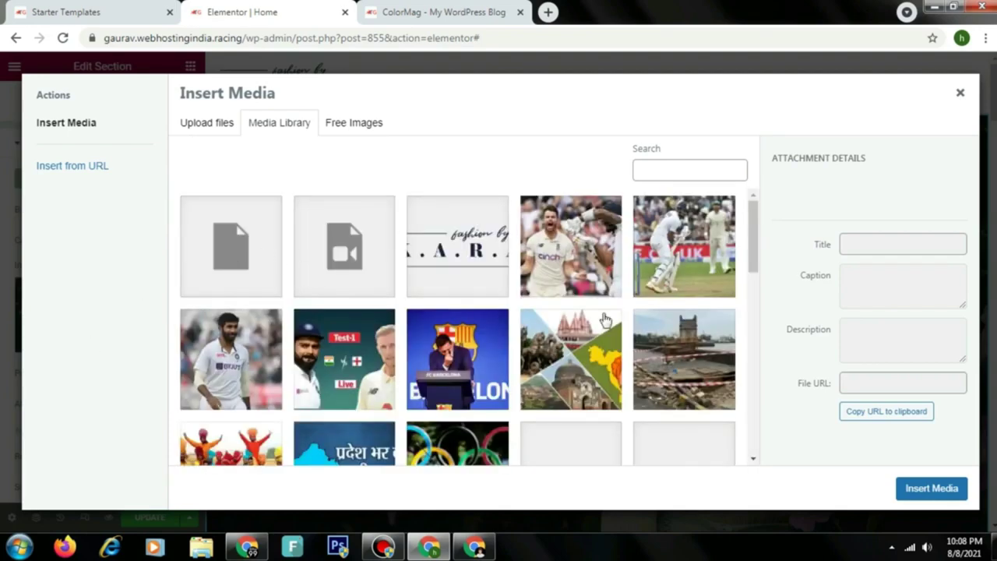
left_click(957, 109)
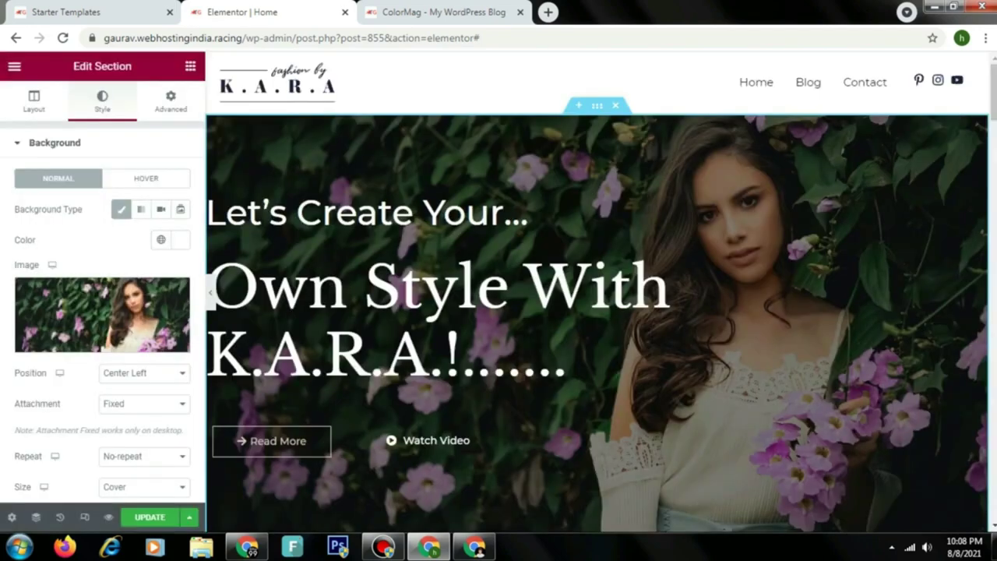
Inspect the content settings of the intro heading, the large portrait image and the "Discover Your Personal Style" heading
scroll(991, 226, "down", 5)
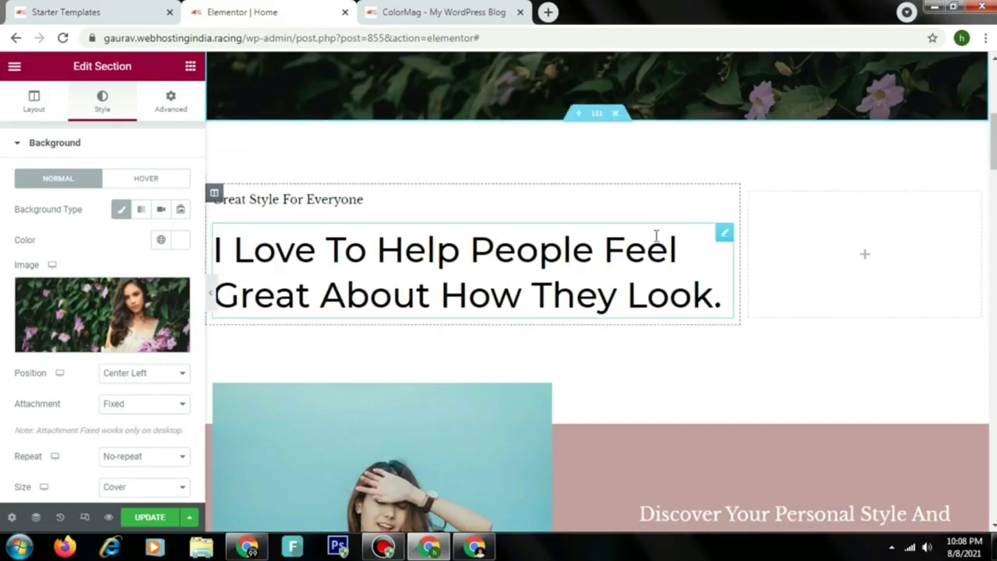
left_click(721, 296)
scroll(911, 333, "down", 5)
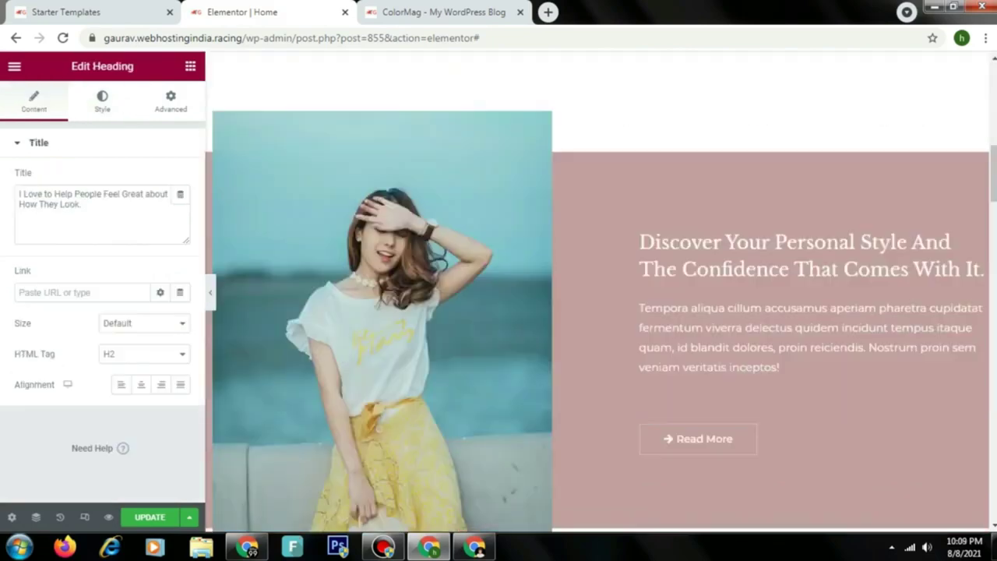
left_click(439, 290)
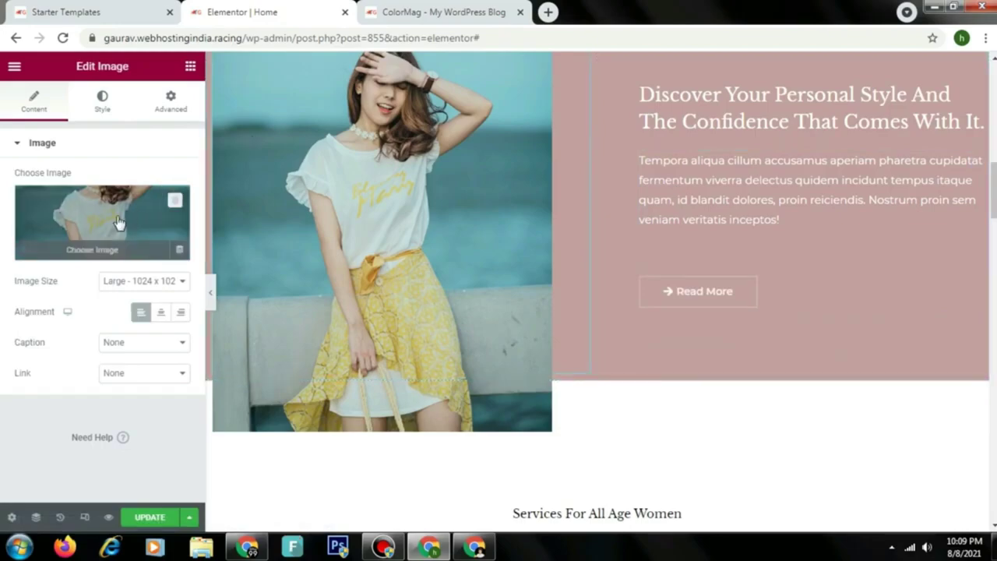
left_click(755, 87)
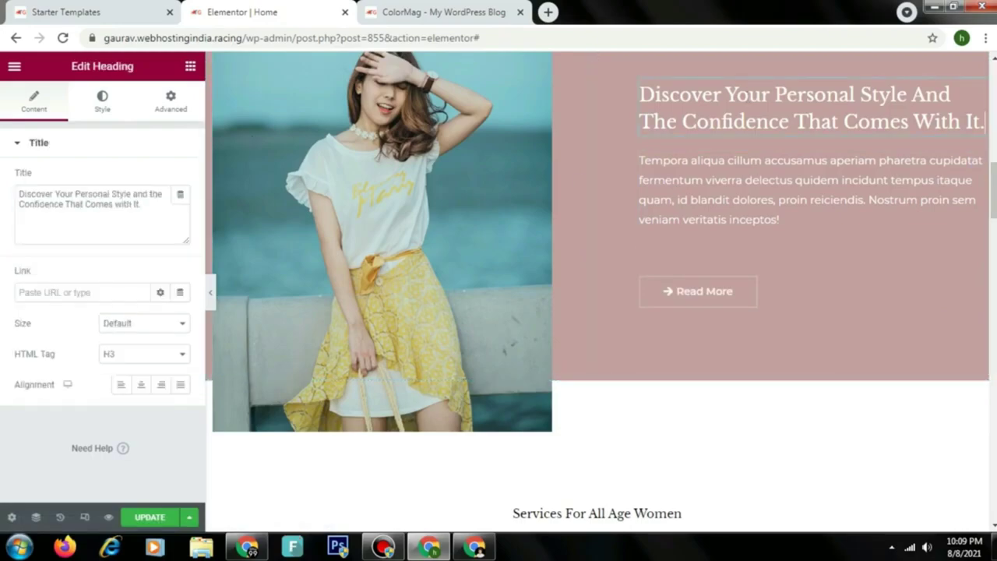
Try moving the dark-dress photo in the services gallery into the neighbouring fourth column, and undo the move
left_click(993, 269)
scroll(993, 268, "up", 5)
left_click_drag(772, 243, 864, 277)
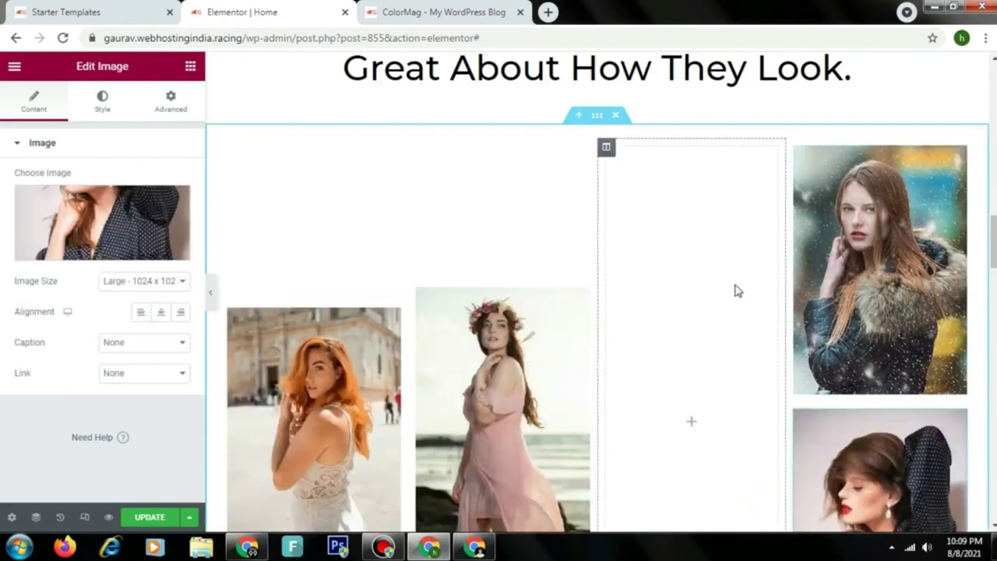
key("ctrl+z")
Select the dark-dress photo in the services gallery and review its image size options without changing them
scroll(734, 285, "up", 15)
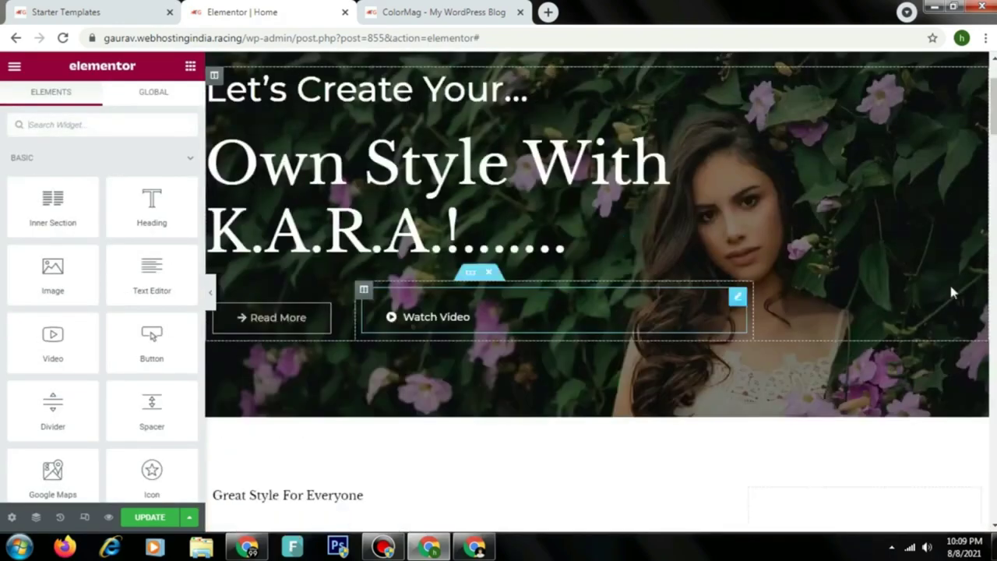
scroll(677, 350, "down", 15)
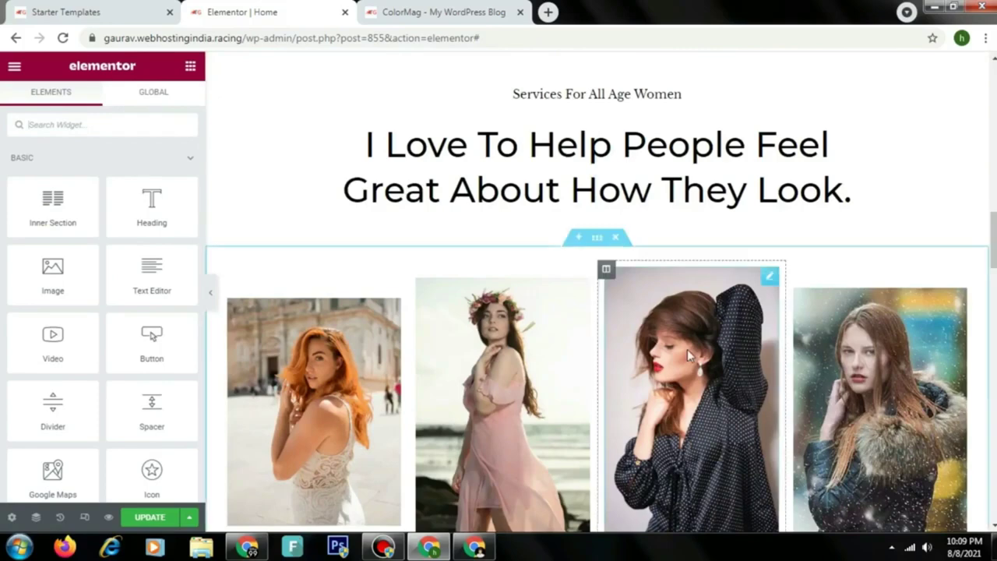
left_click(673, 356)
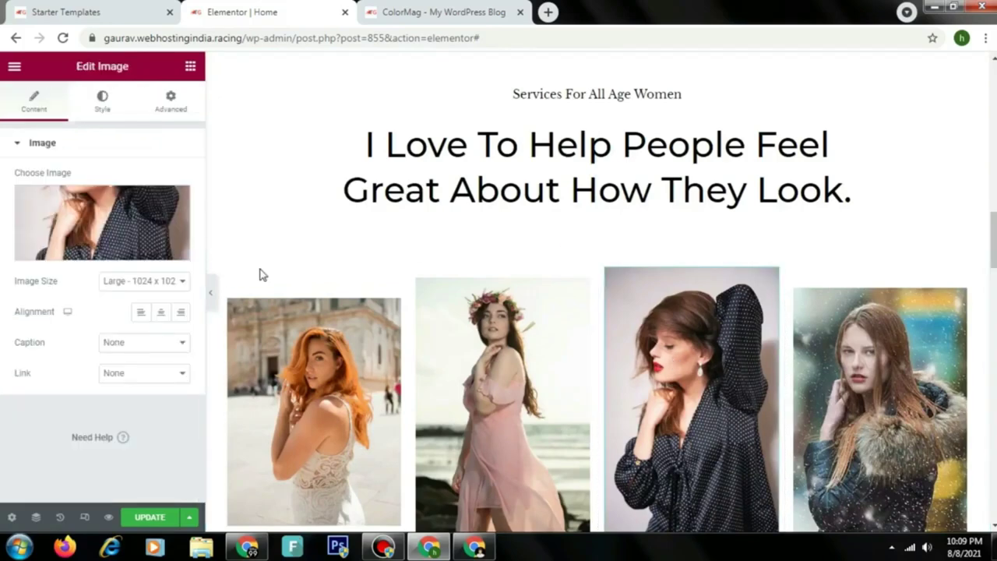
left_click(135, 281)
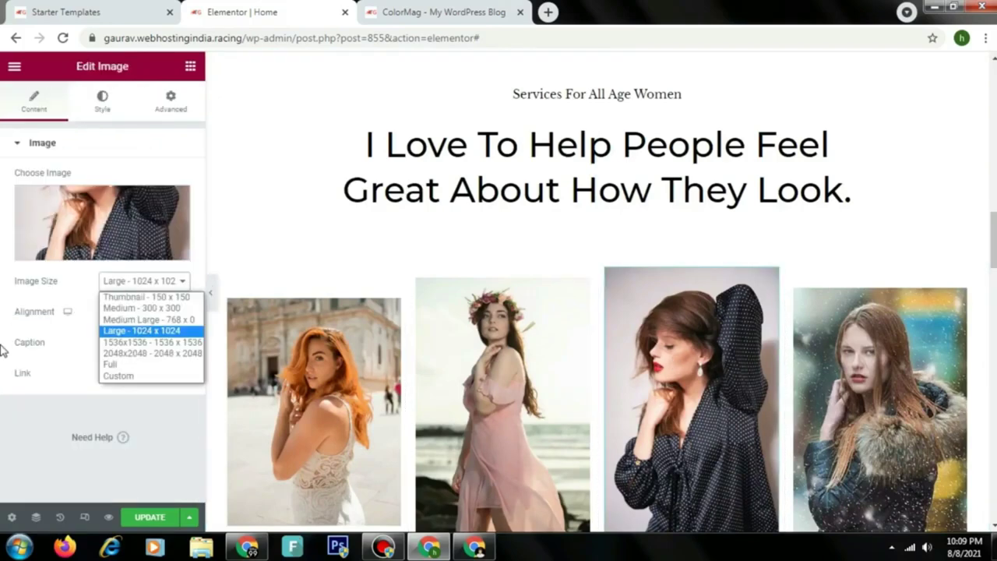
left_click(62, 354)
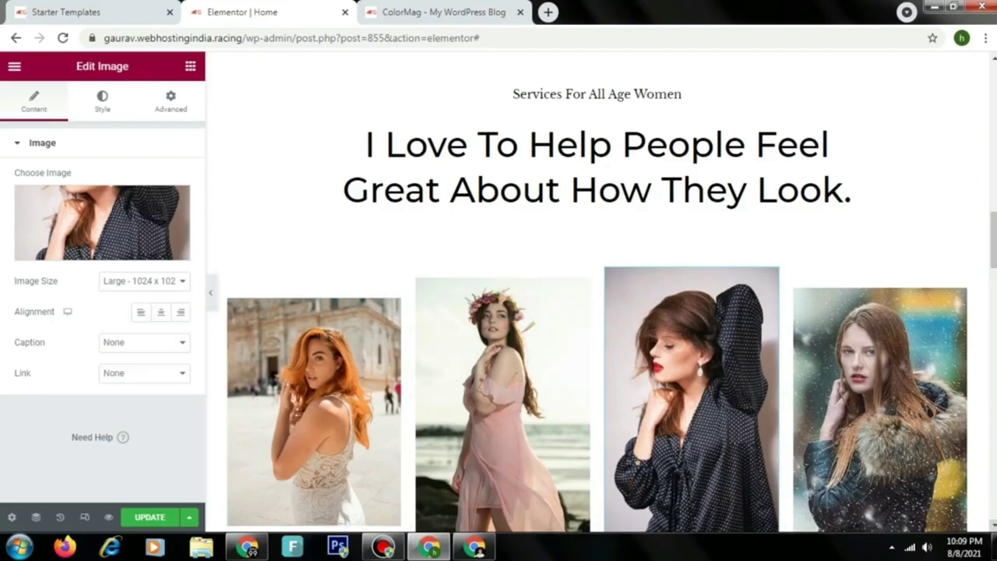
scroll(875, 490, "down", 1)
scroll(599, 296, "down", 3)
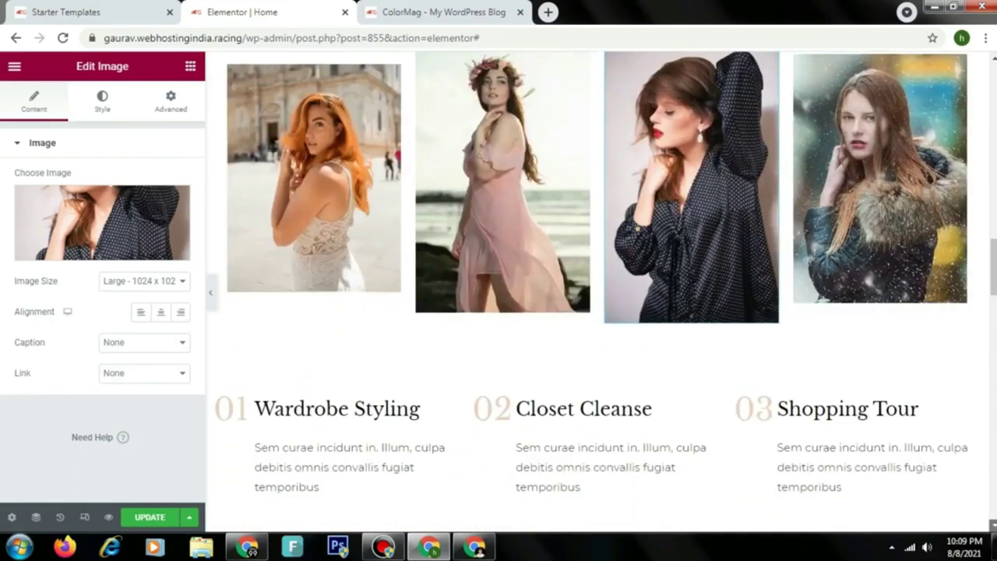
Preview the home page in the mobile responsive view, check its stacked gallery photos, and return to the desktop view
left_click(86, 516)
scroll(683, 278, "down", 5)
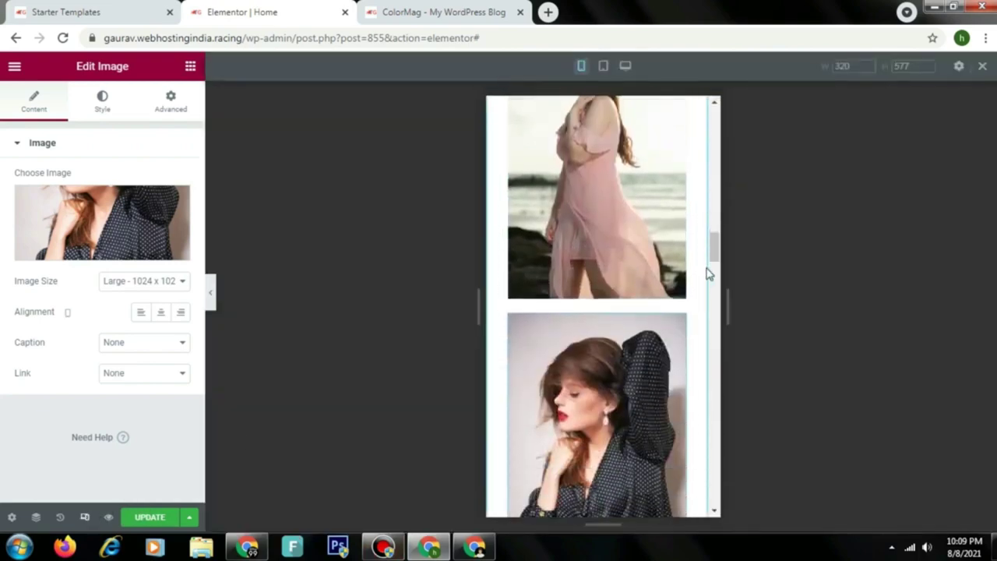
scroll(716, 269, "down", 10)
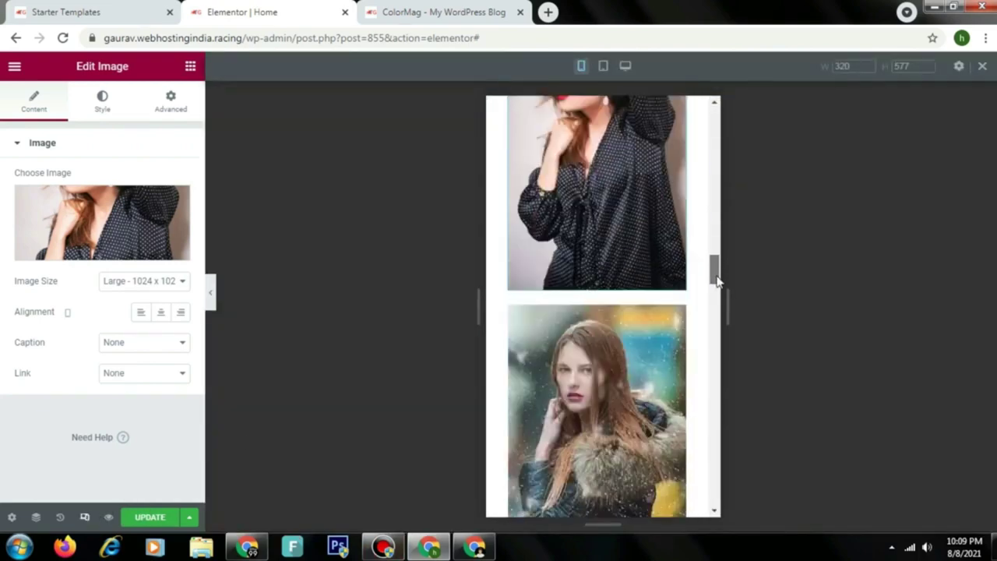
left_click_drag(721, 345, 728, 239)
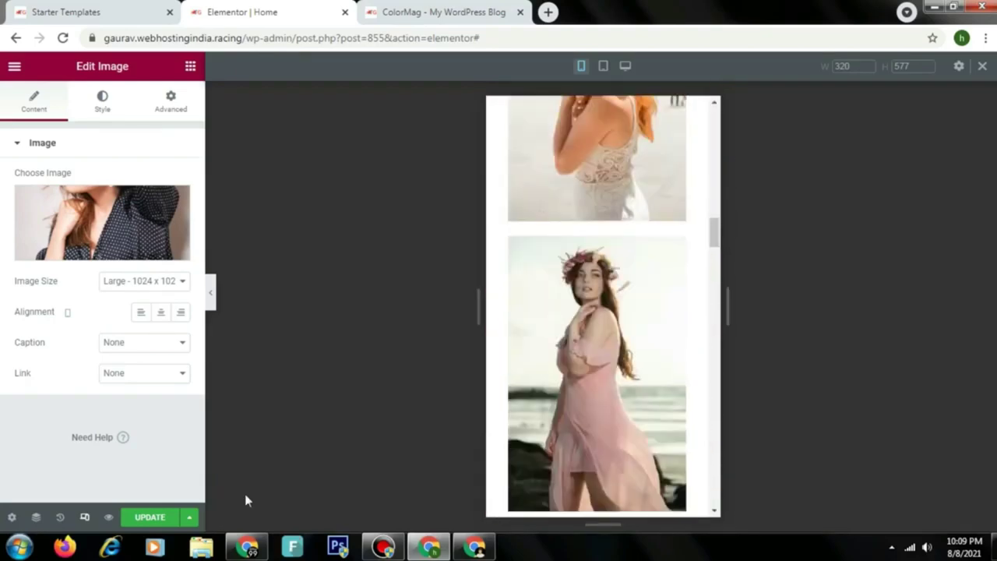
left_click(85, 518)
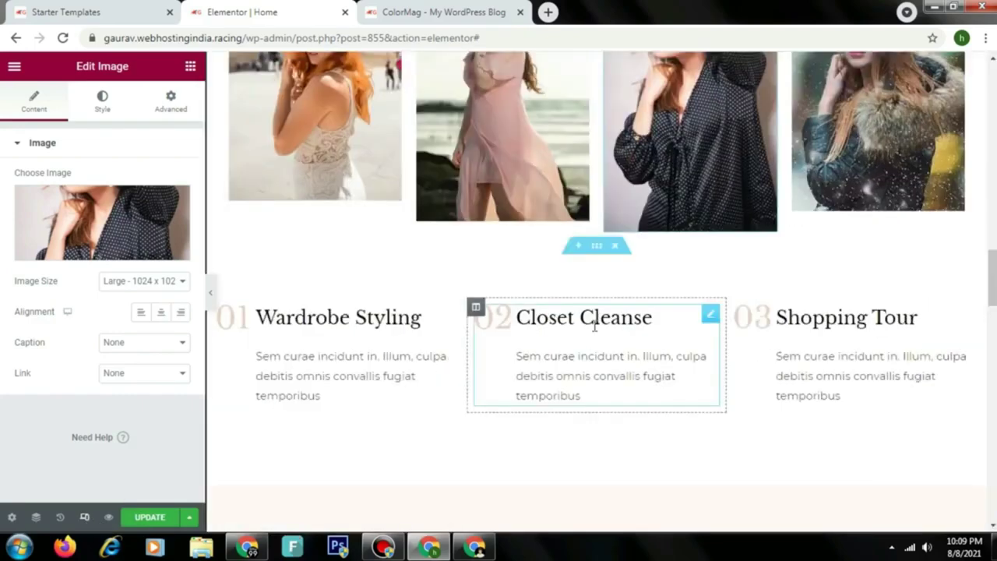
Add five dots to the end of the "My Happy Clients!" heading in the Testimonials section
scroll(596, 311, "down", 5)
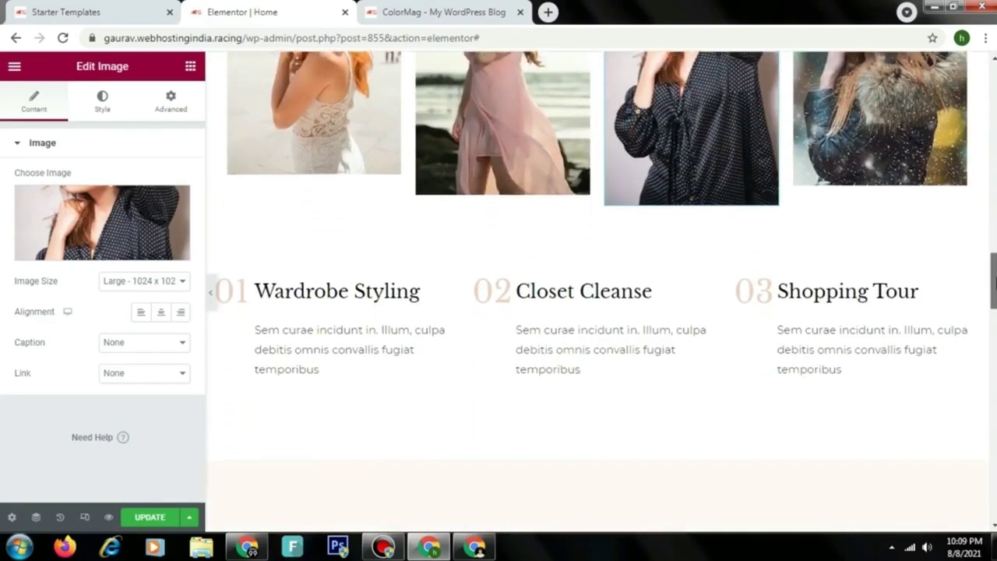
scroll(713, 231, "down", 6)
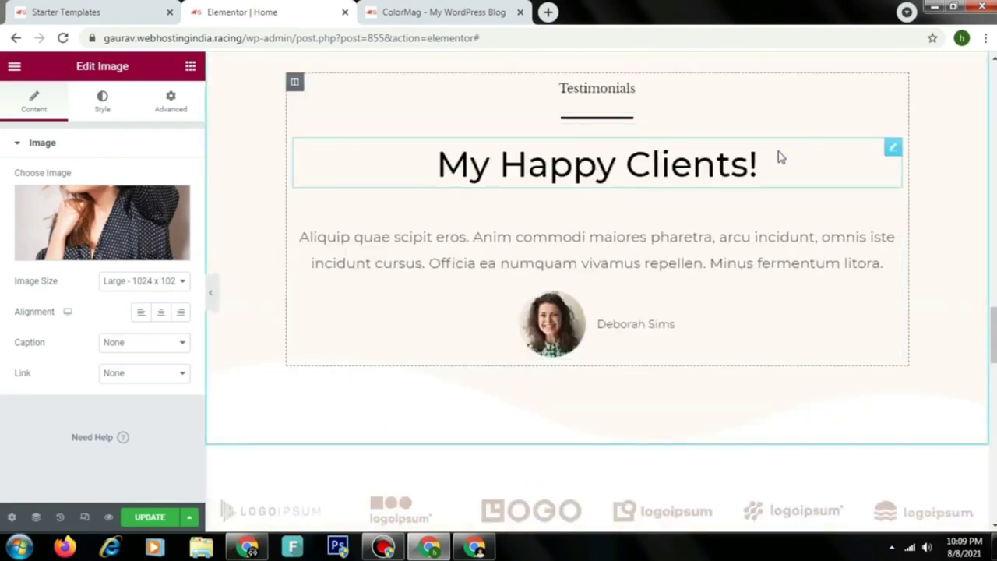
left_click(774, 160)
key("BackSpace")
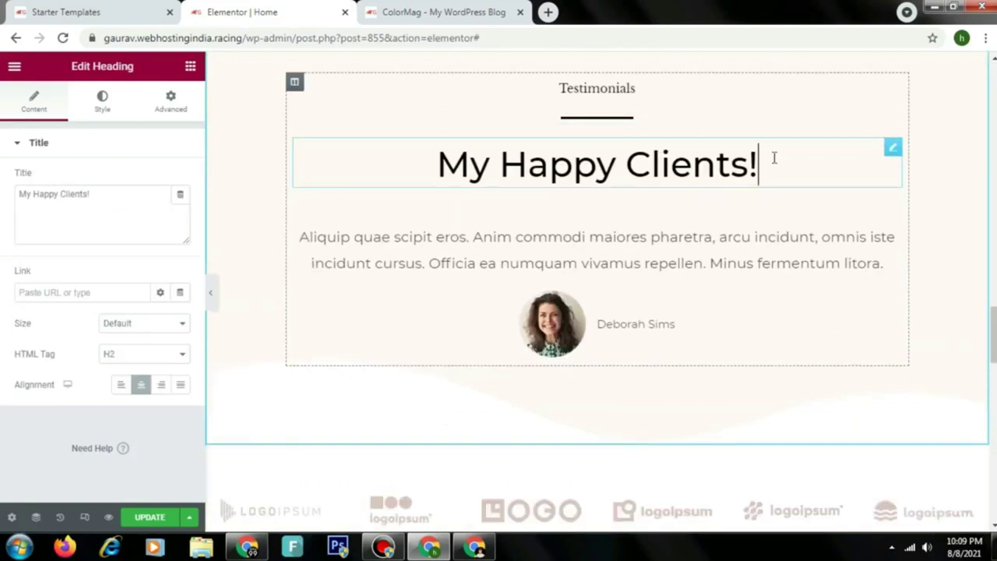
type(".....")
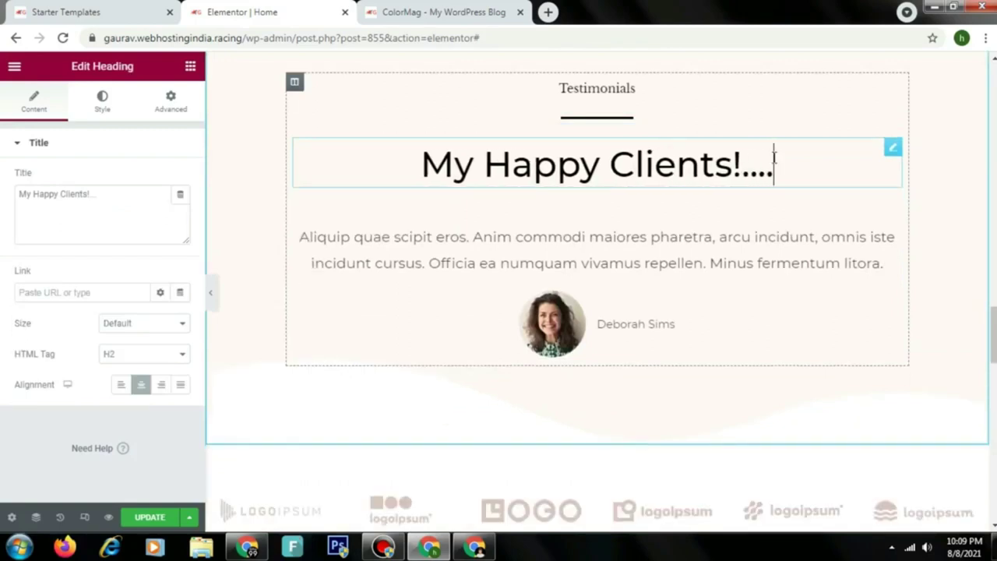
Inspect the testimonial's content settings and the layout and style settings of the client logos section
left_click(709, 256)
scroll(958, 301, "down", 2)
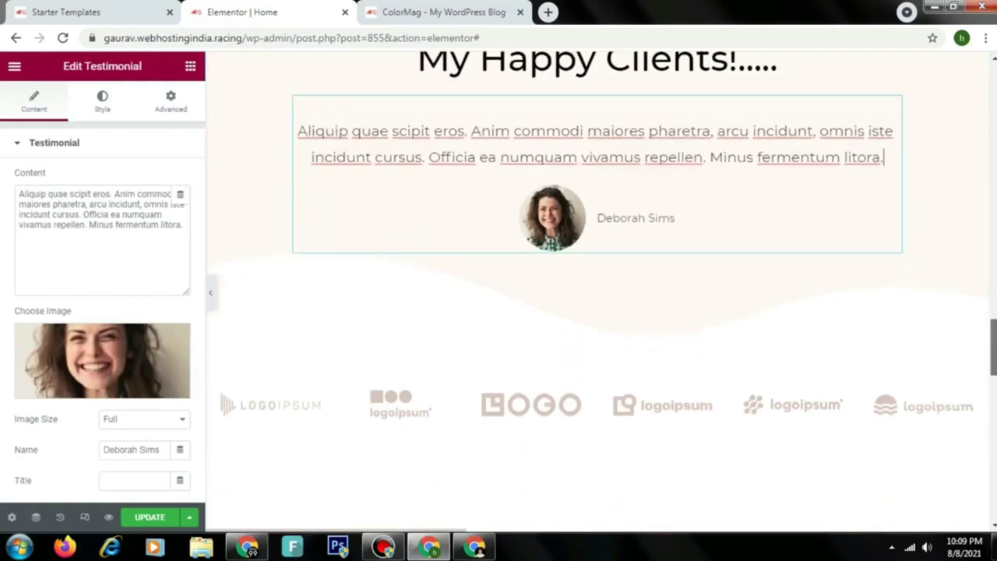
left_click(599, 335)
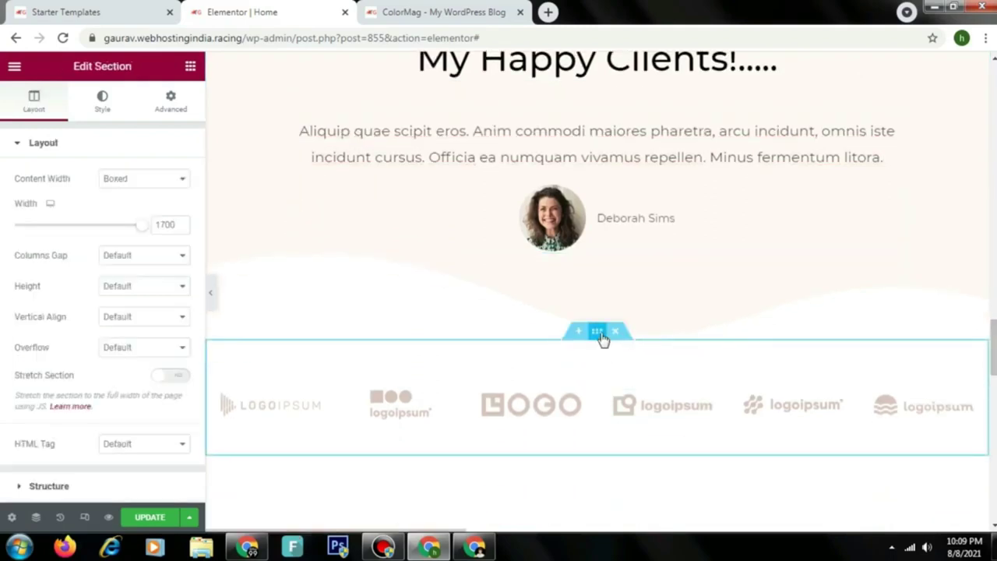
left_click(102, 105)
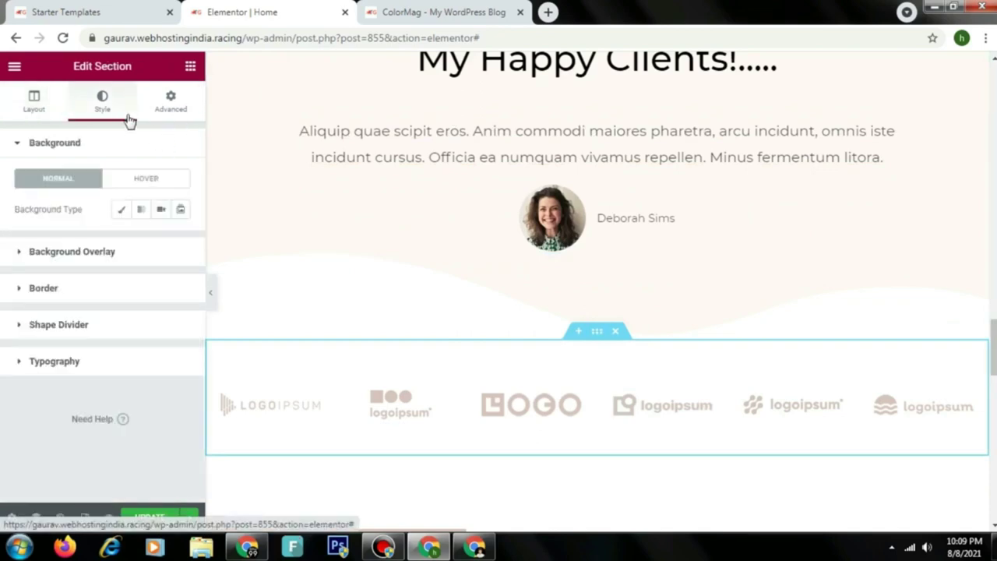
left_click(48, 114)
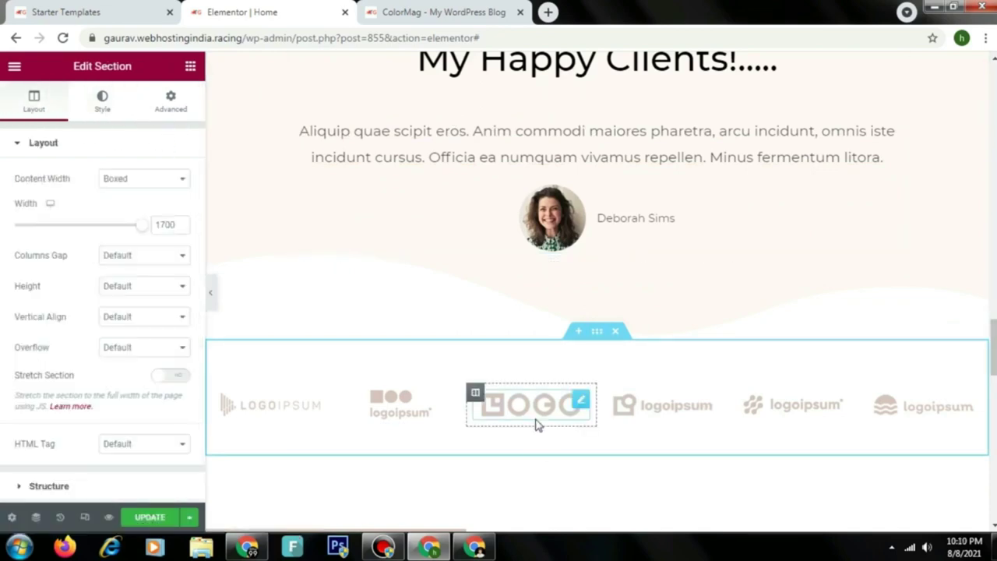
Inspect the layout settings of the middle column beside "Area Of Expertise!"
scroll(778, 342, "down", 5)
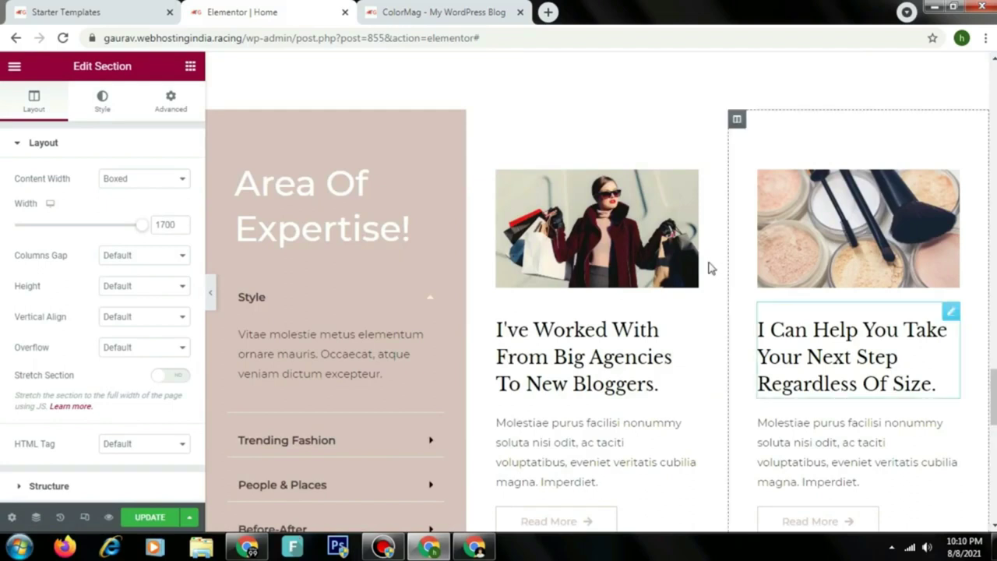
left_click(475, 120)
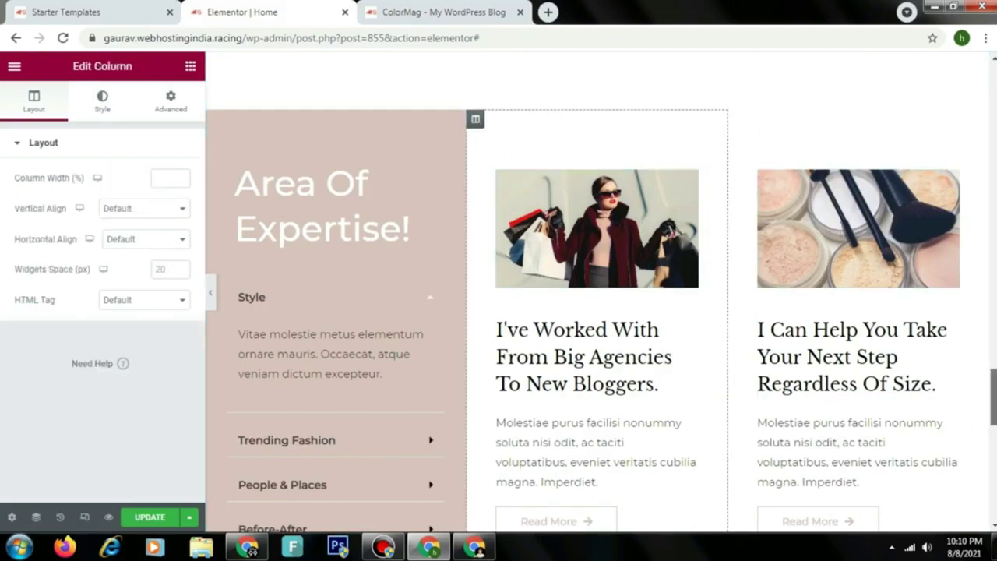
left_click_drag(992, 407, 911, 212)
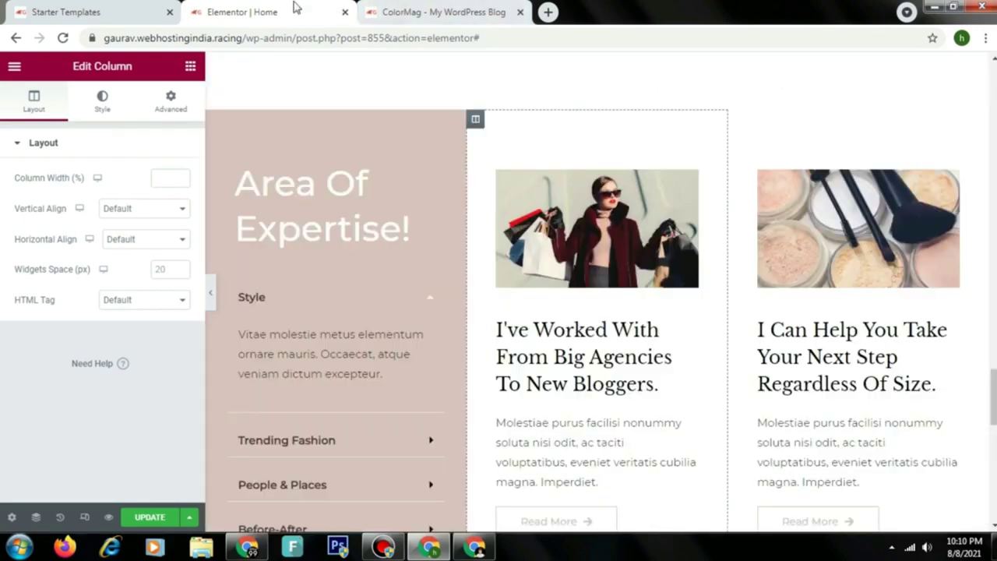
Update the home page and load the live site's home address in the ColorMag tab to review the published page
left_click(141, 517)
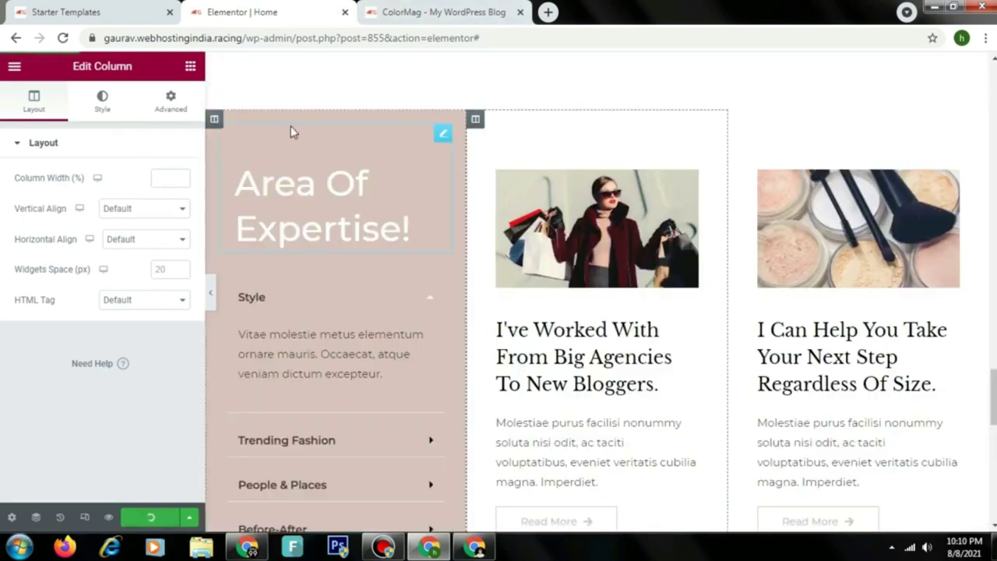
left_click(249, 37)
left_click_drag(104, 37, 275, 37)
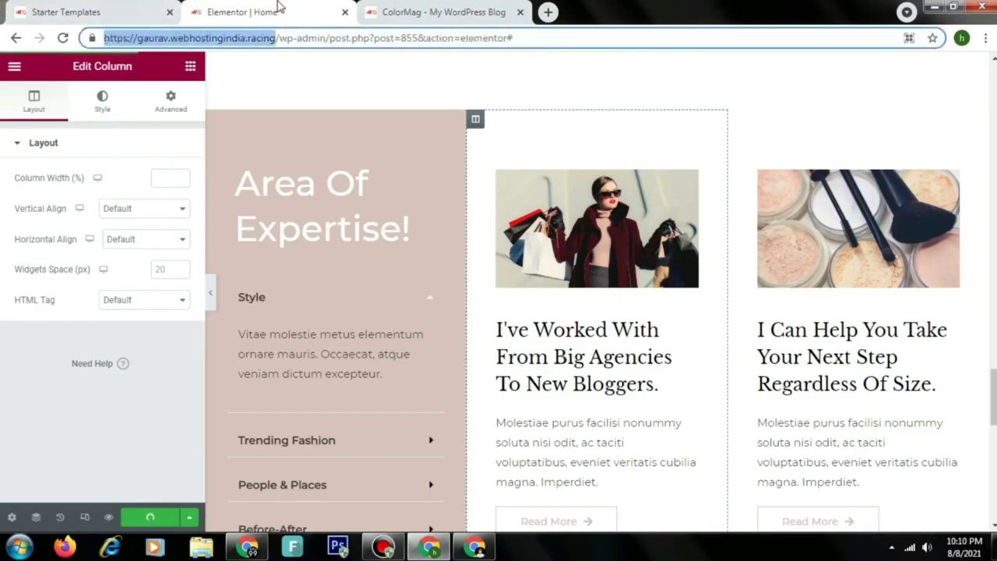
left_click(378, 12)
left_click(372, 33)
key("Return")
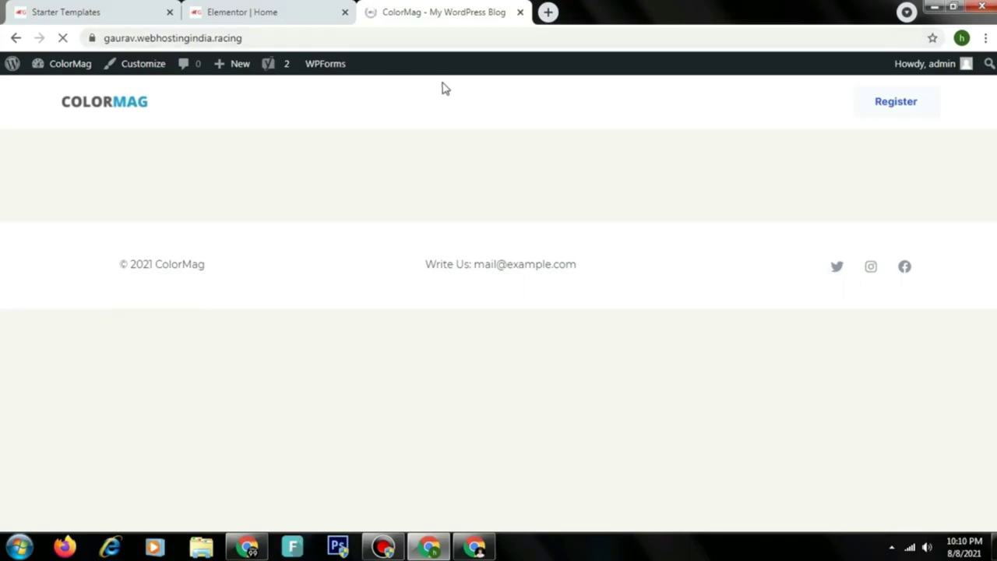
scroll(994, 325, "down", 10)
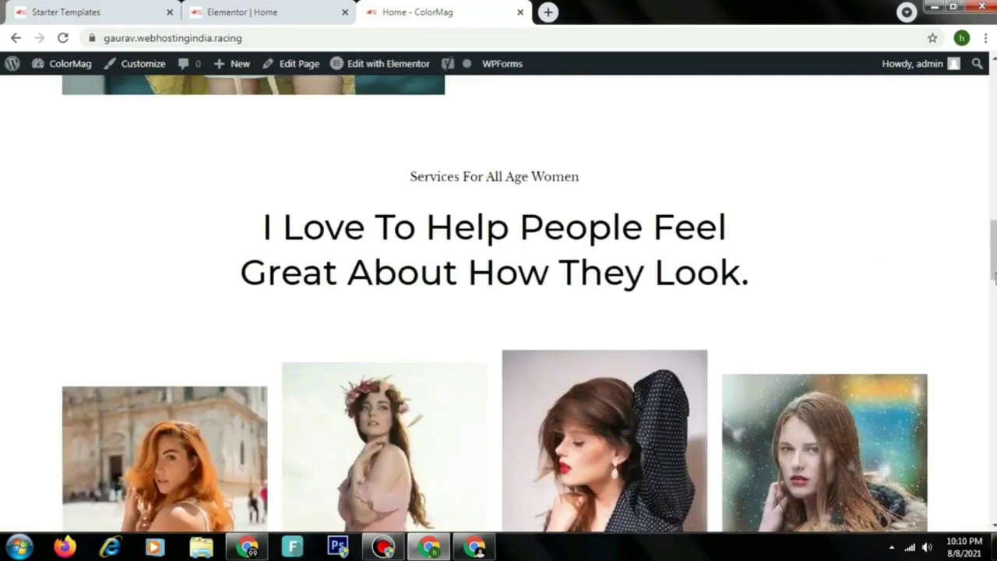
left_click_drag(994, 277, 967, 97)
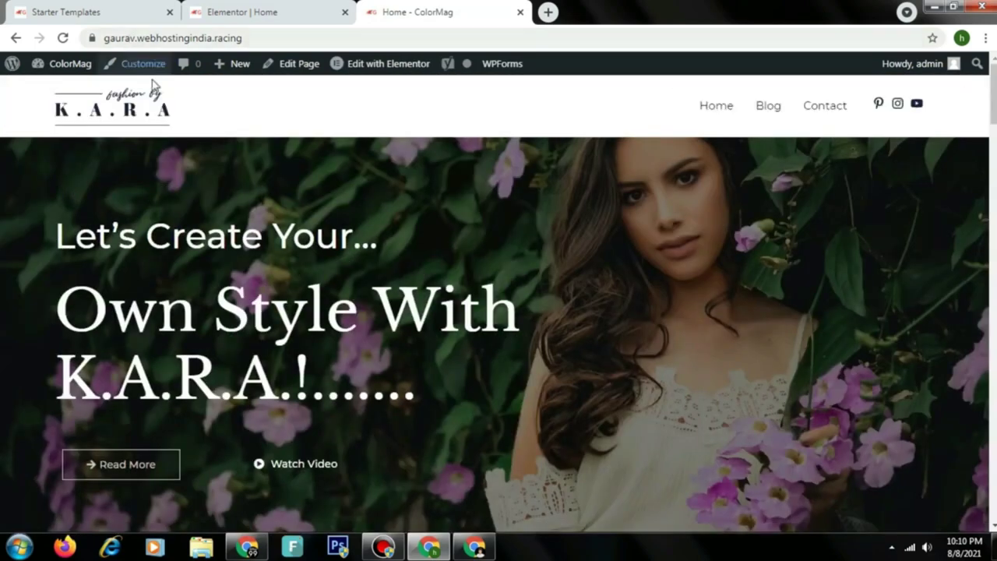
Open the theme customizer from the live page and review the header logo's settings and media library images without replacing the logo
left_click(146, 66)
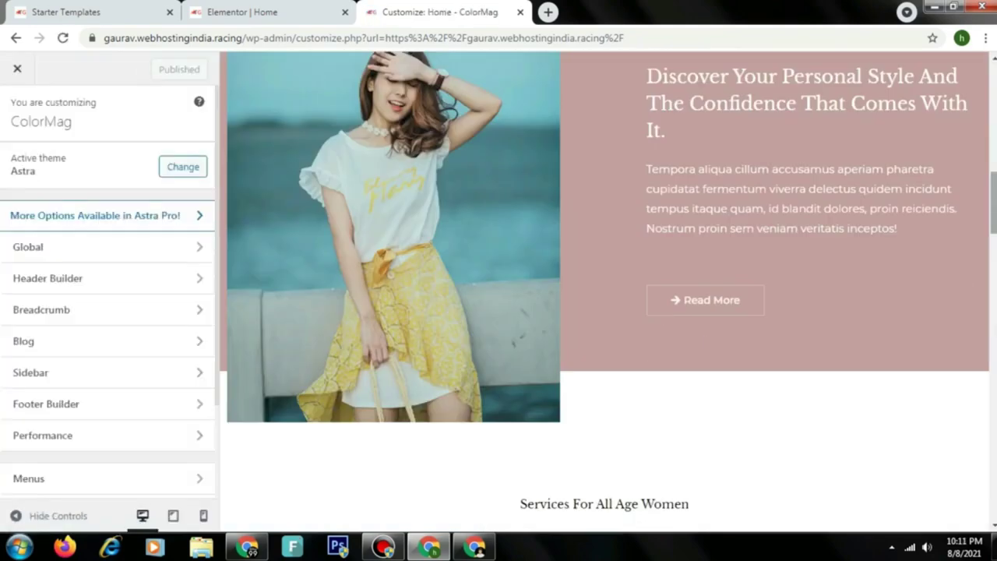
left_click_drag(993, 217, 993, 53)
mouse_move(263, 100)
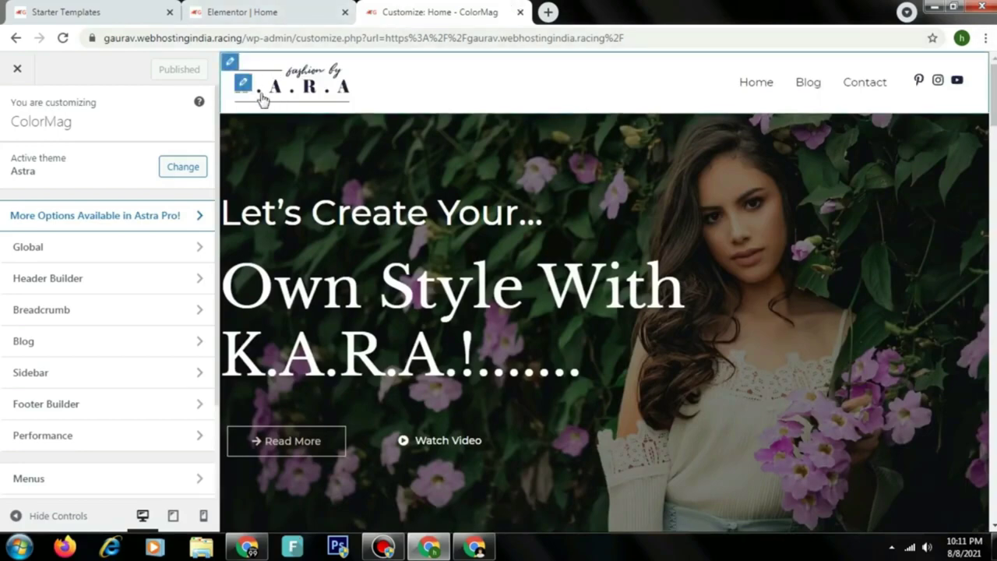
left_click(244, 85)
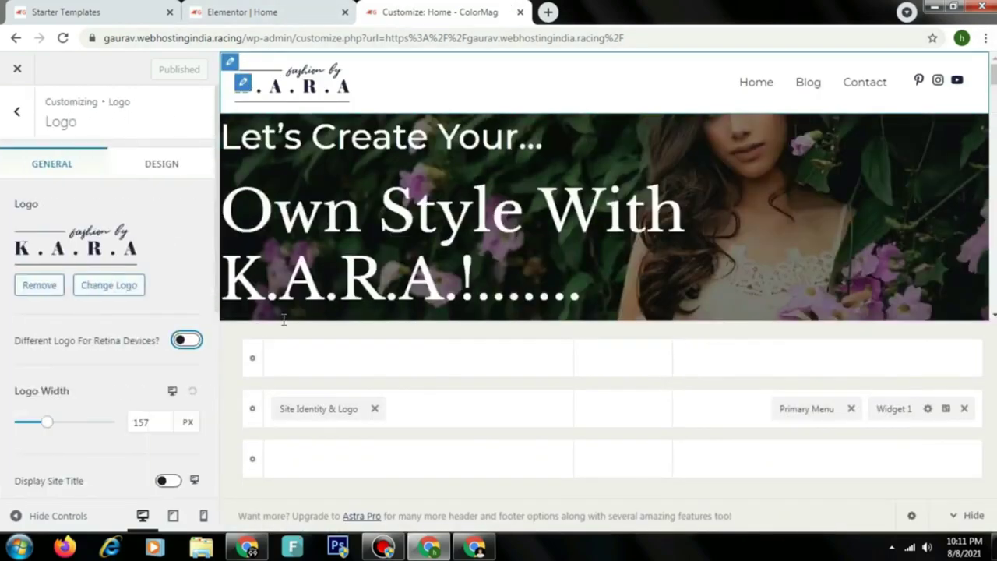
left_click(111, 240)
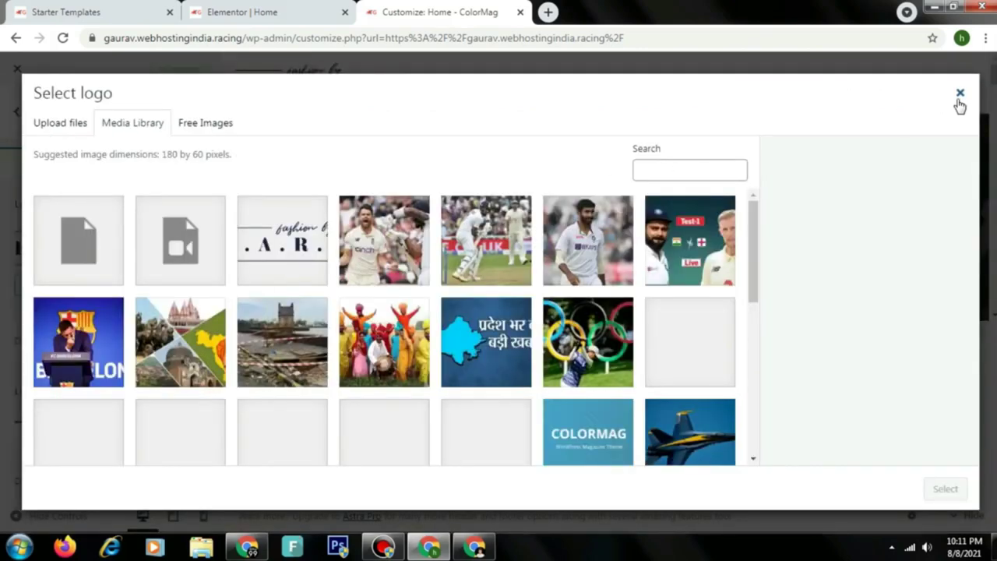
left_click(960, 95)
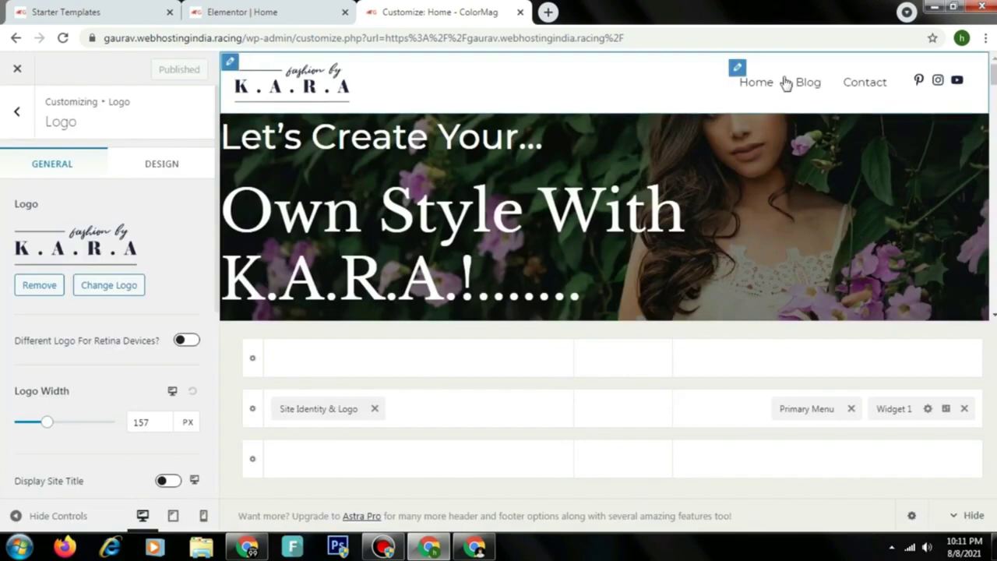
Inspect the customizer settings of the header's primary menu and the footer's menu, and select the footer copyright for editing
left_click(739, 66)
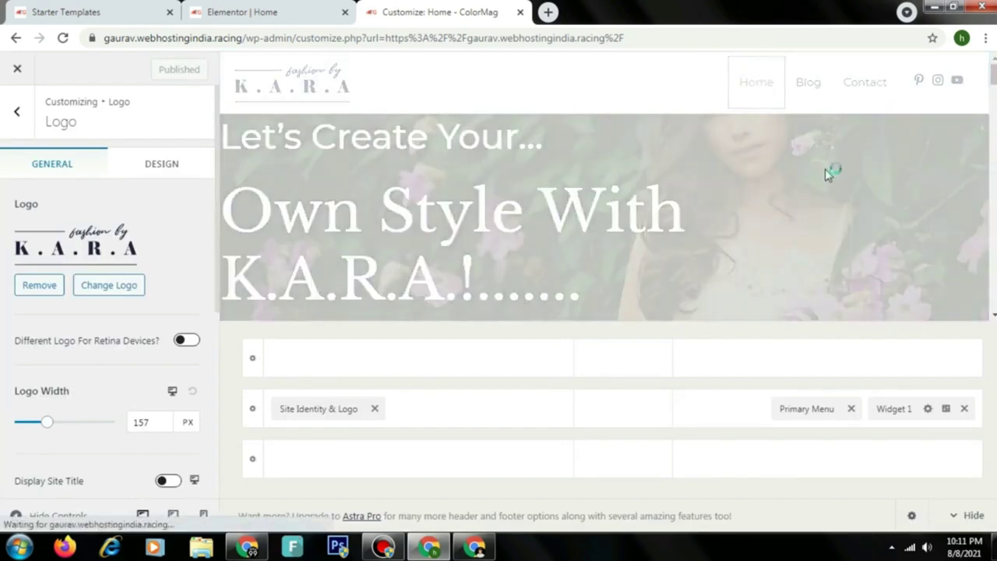
left_click(812, 410)
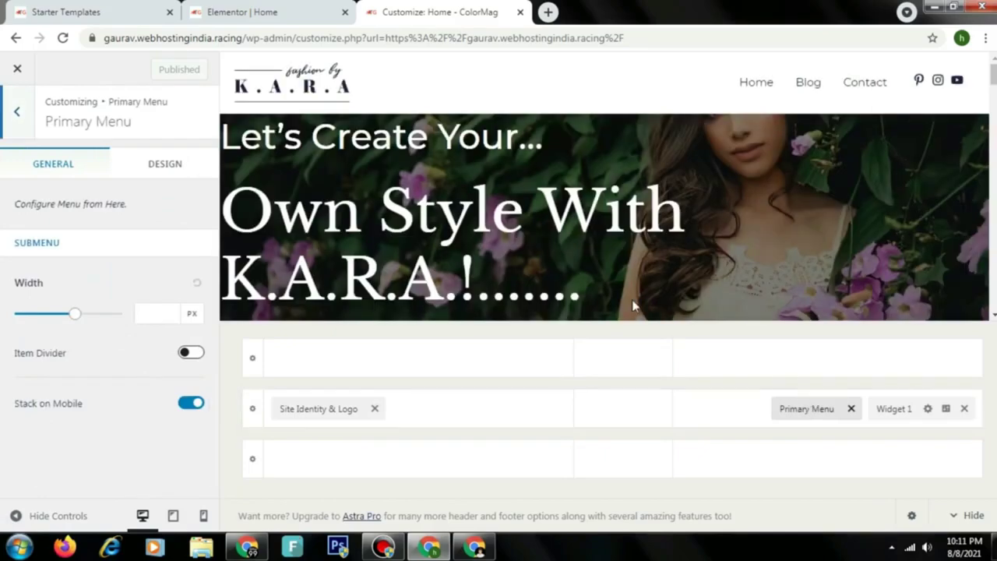
scroll(983, 282, "down", 15)
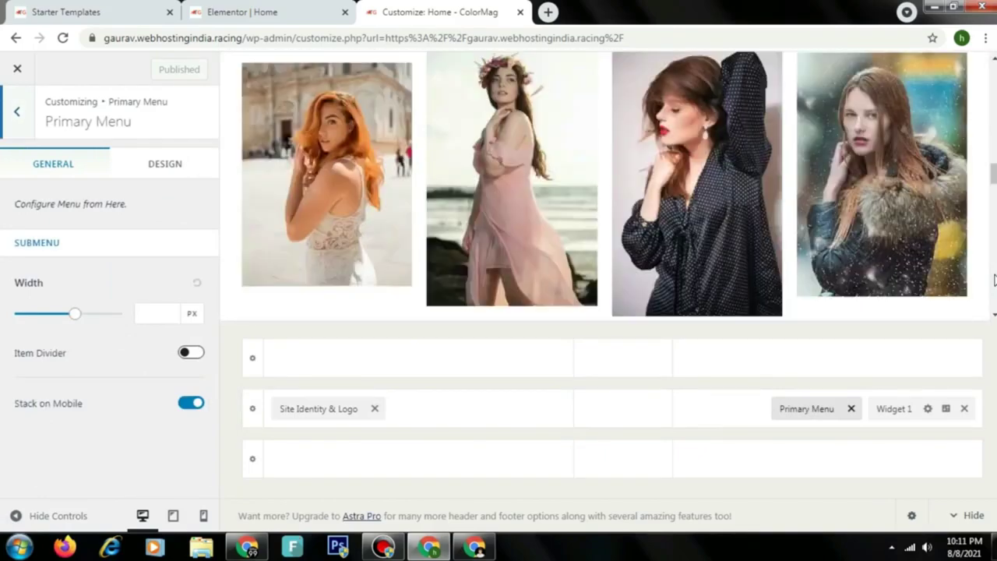
scroll(994, 280, "down", 10)
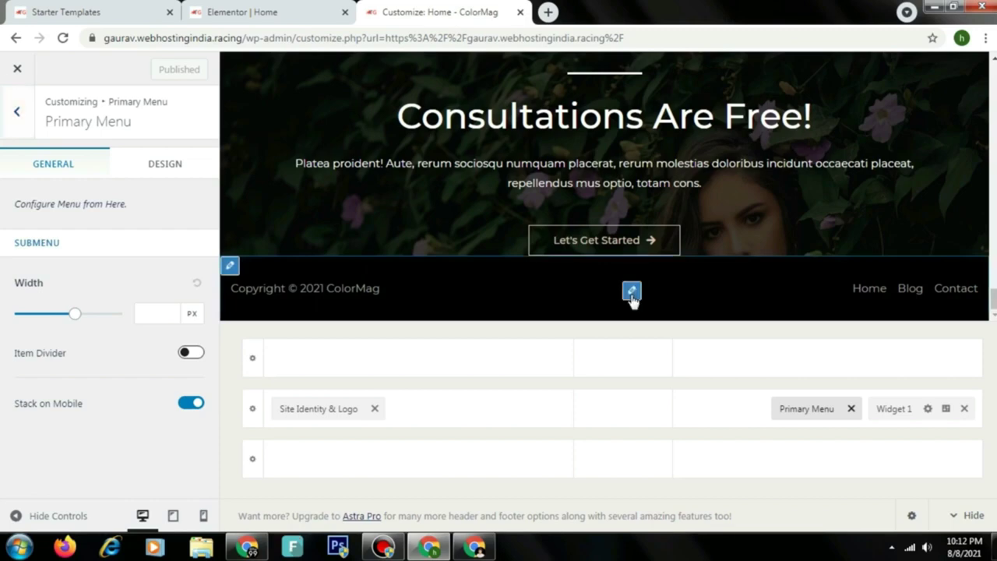
left_click(632, 293)
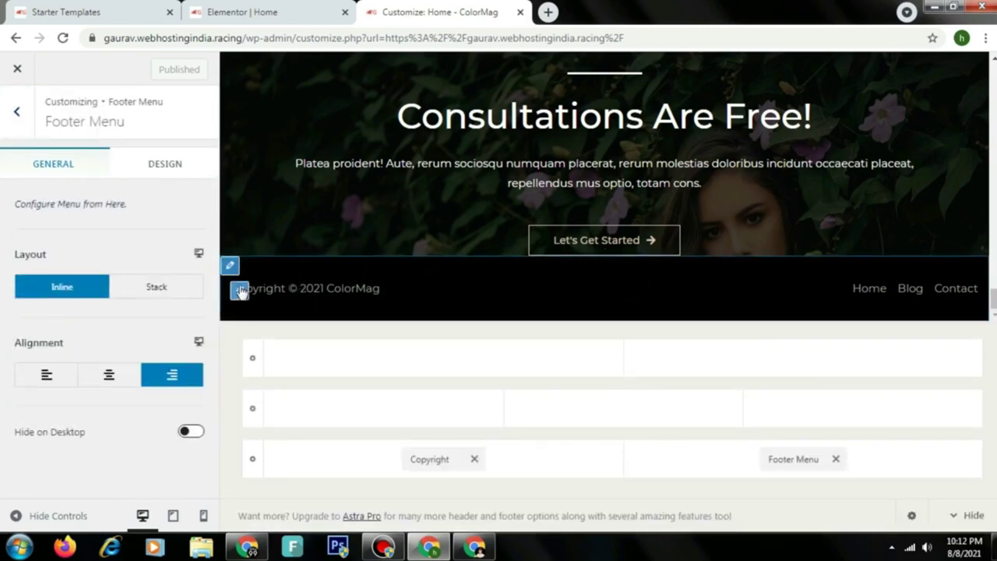
left_click(239, 290)
Open the list of all posts in a new tab from the Starter Templates dashboard and look through the imported posts
left_click(100, 11)
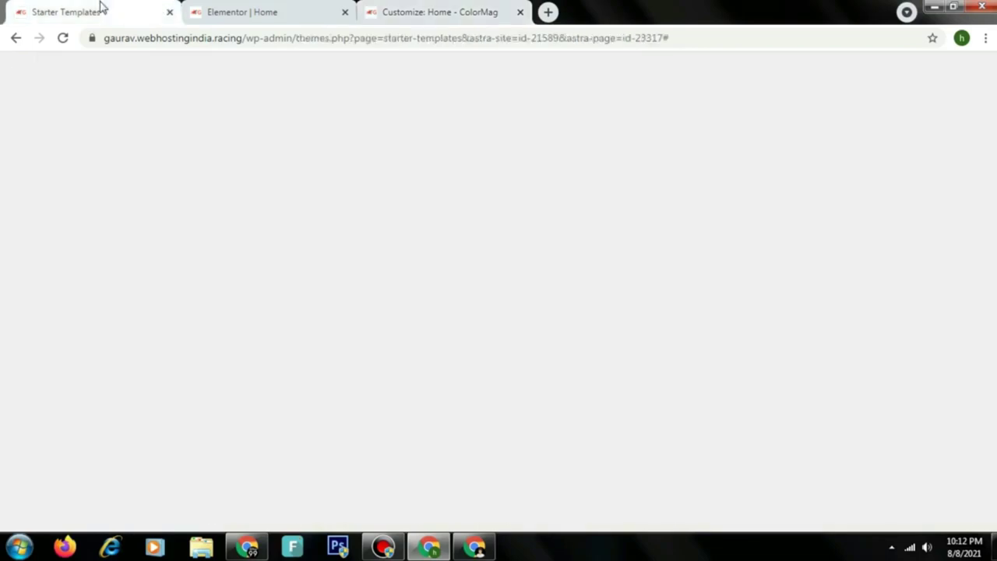
mouse_move(70, 162)
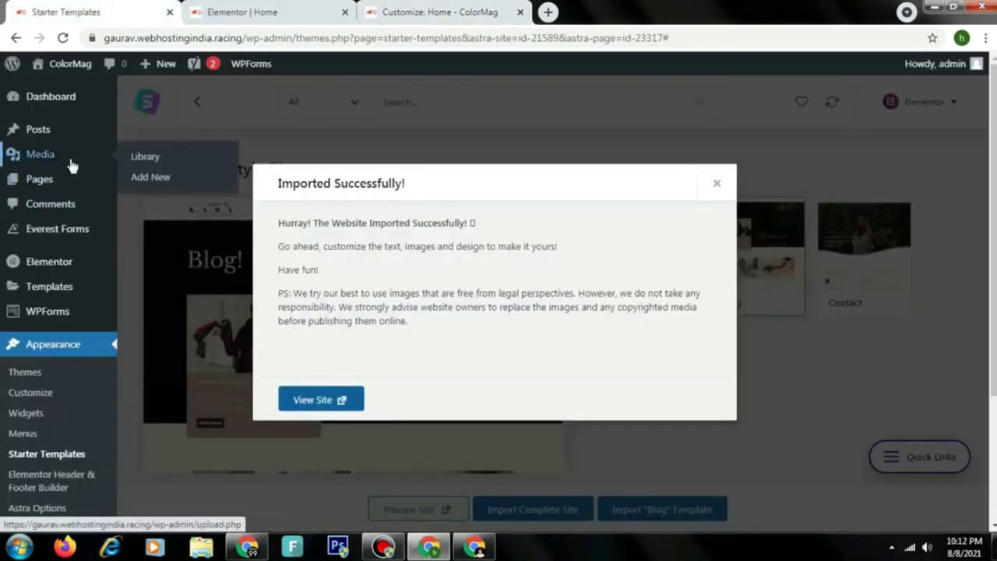
right_click(70, 142)
left_click(84, 149)
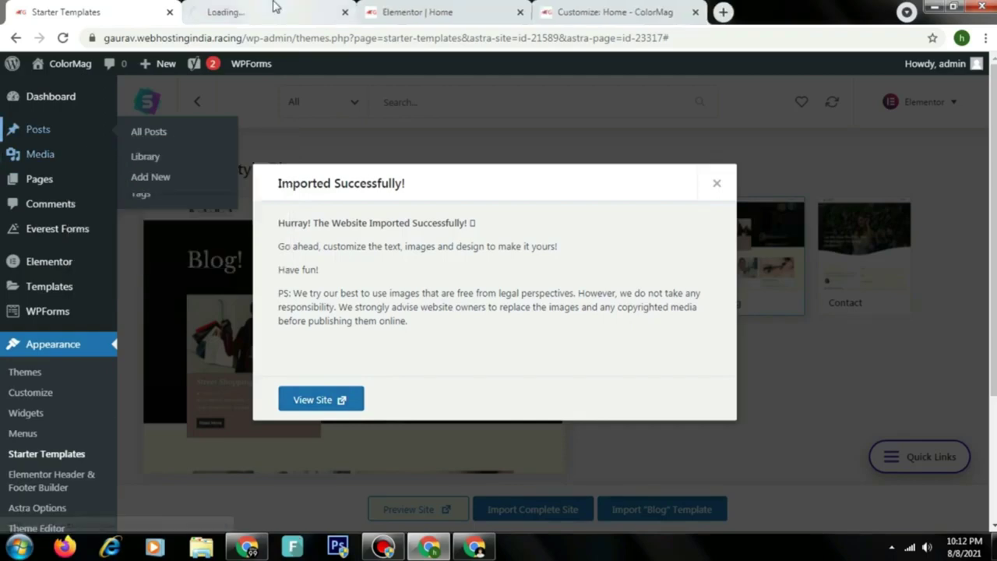
left_click(274, 8)
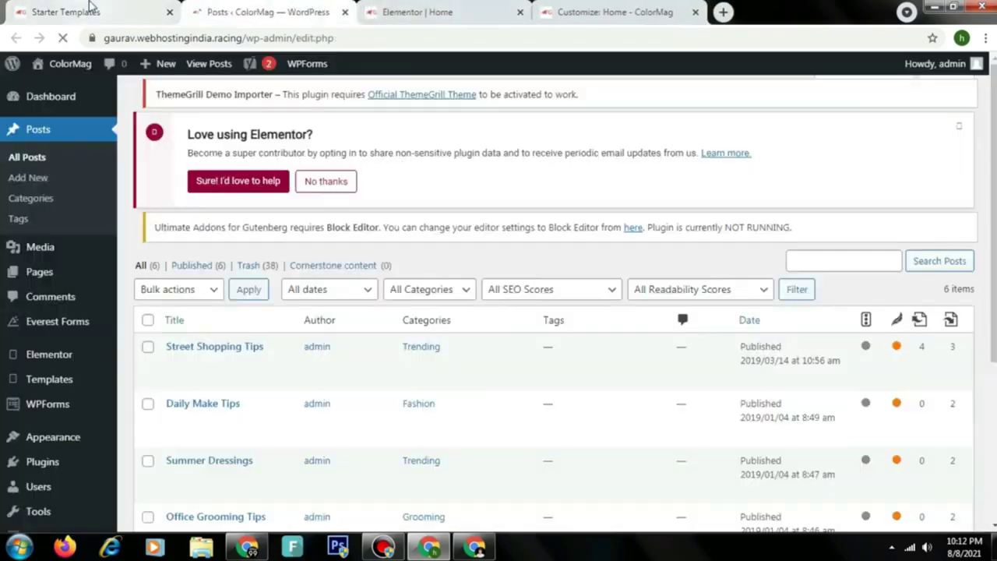
left_click_drag(916, 349, 992, 408)
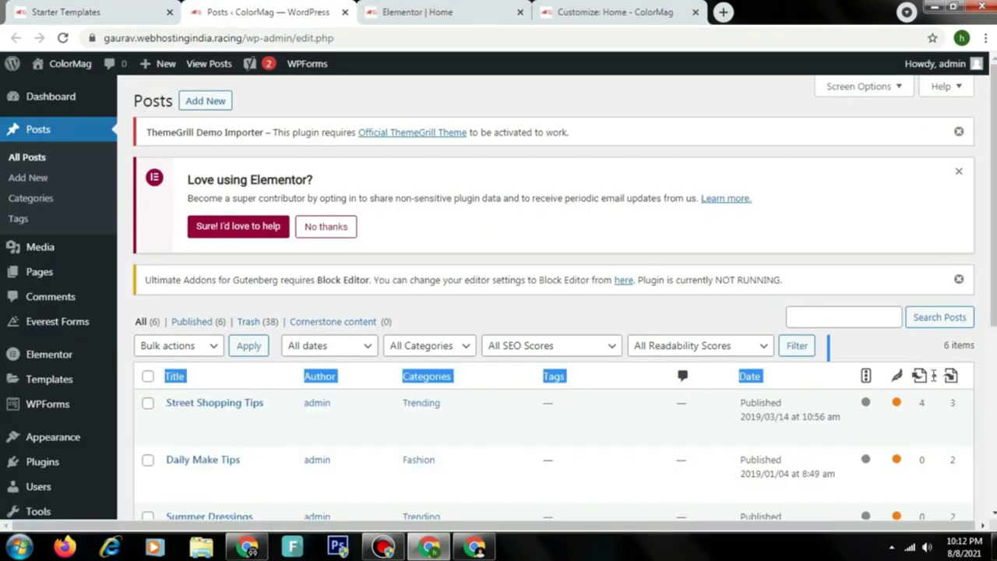
scroll(992, 407, "down", 4)
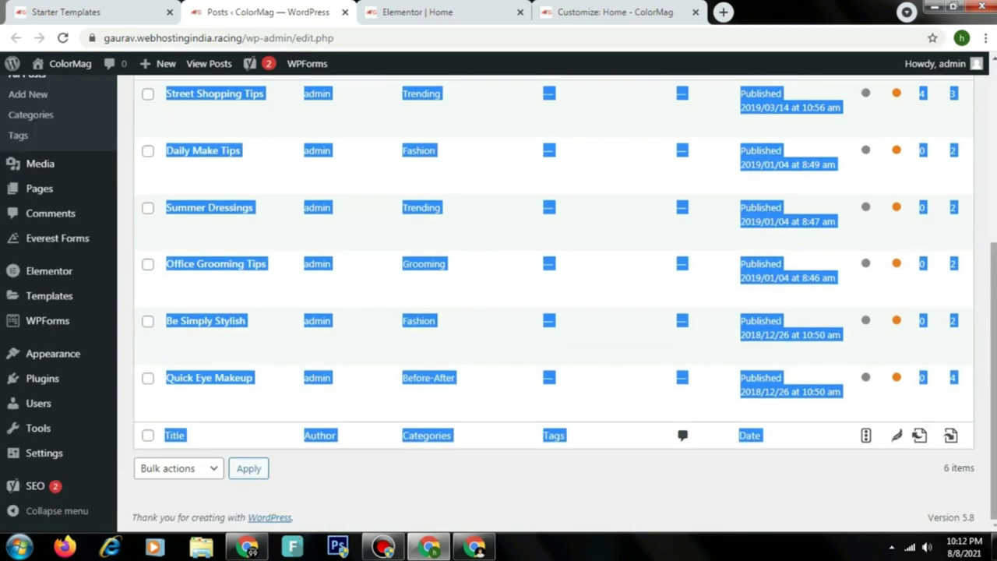
left_click(880, 476)
scroll(460, 268, "up", 2)
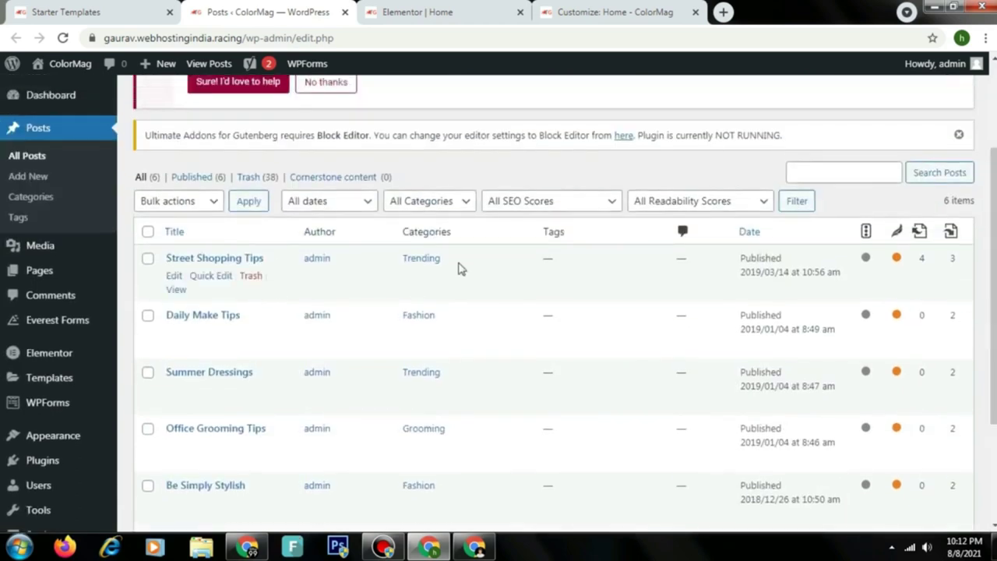
Open the list of all pages and locate the Blog page's row actions
mouse_move(60, 276)
left_click(136, 282)
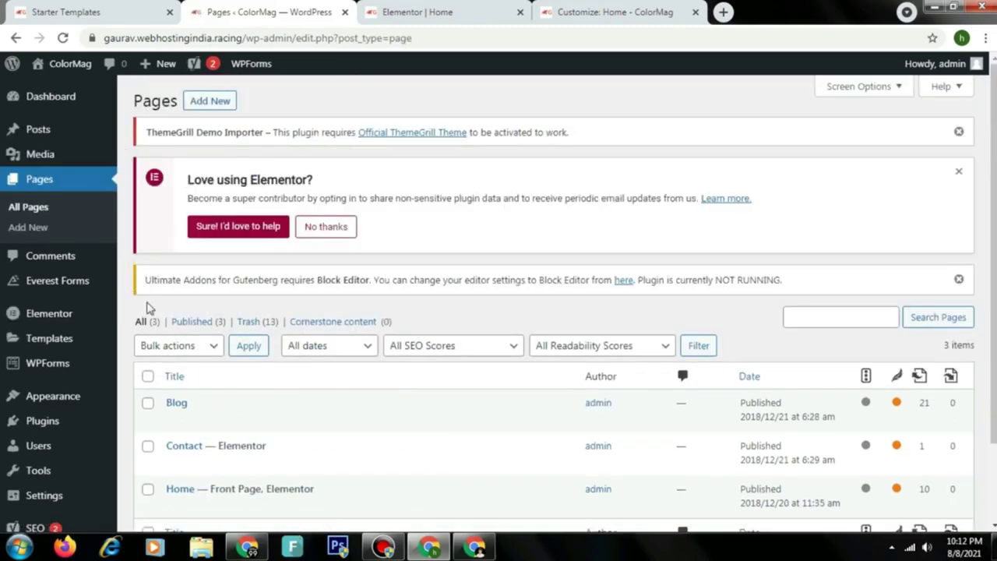
mouse_move(214, 427)
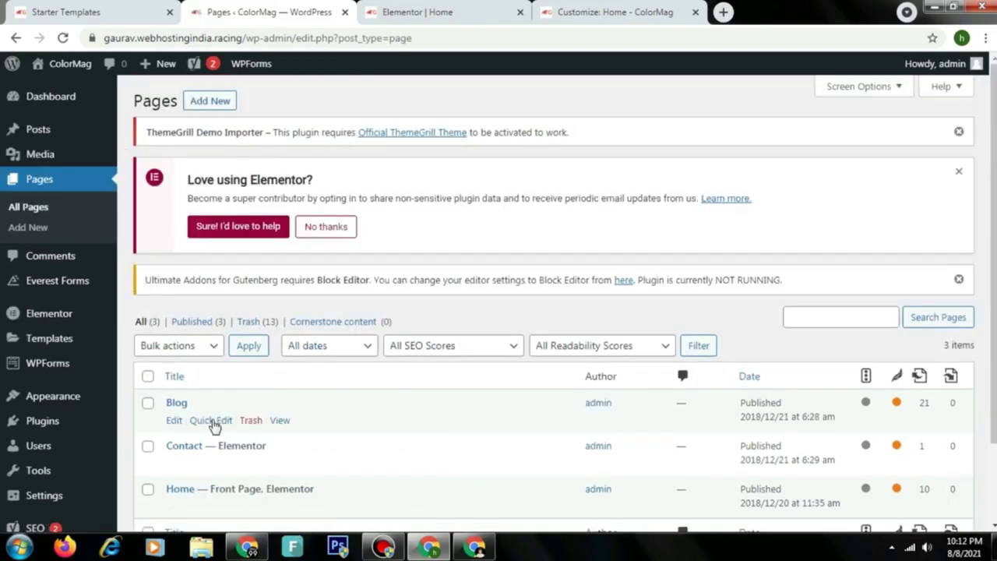
View the live Blog page in a new tab and look through its post grid down to the Personal Style Stories section
right_click(281, 421)
left_click(349, 294)
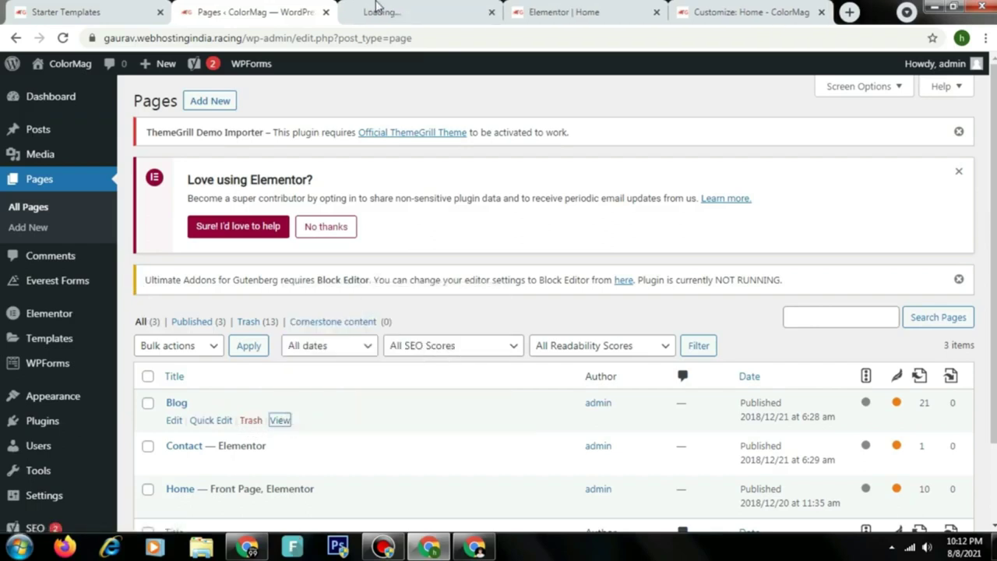
left_click(400, 9)
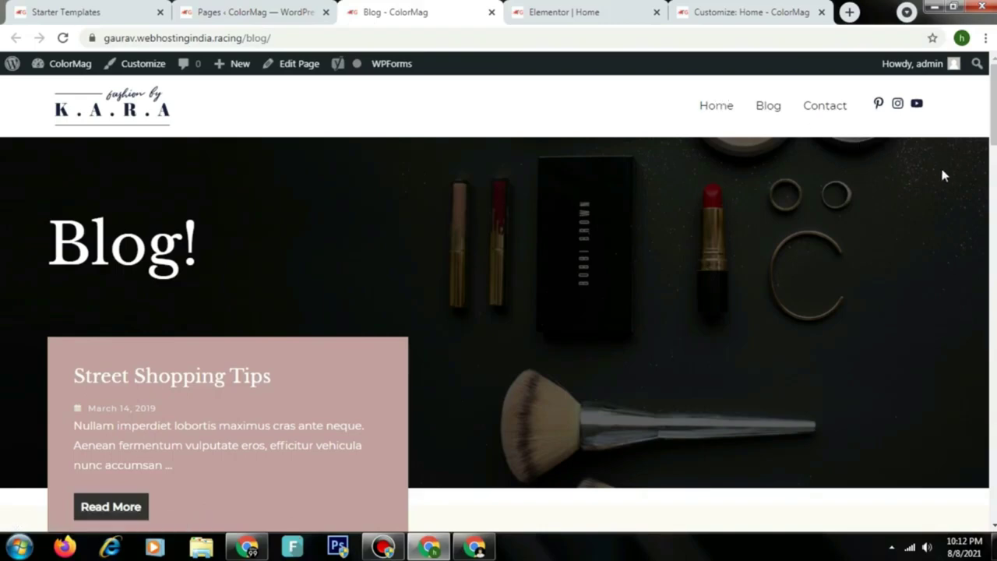
left_click(986, 168)
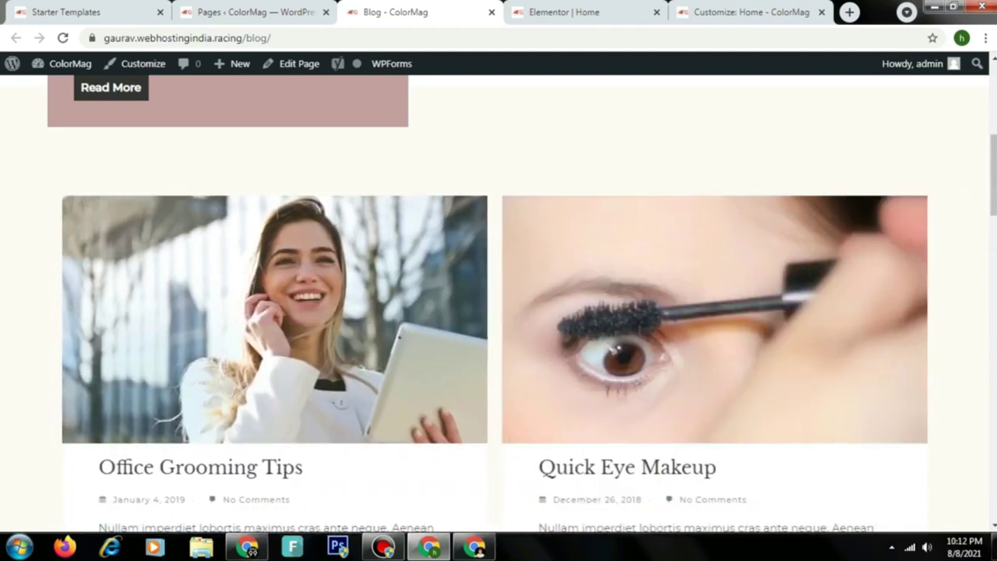
scroll(498, 304, "down", 10)
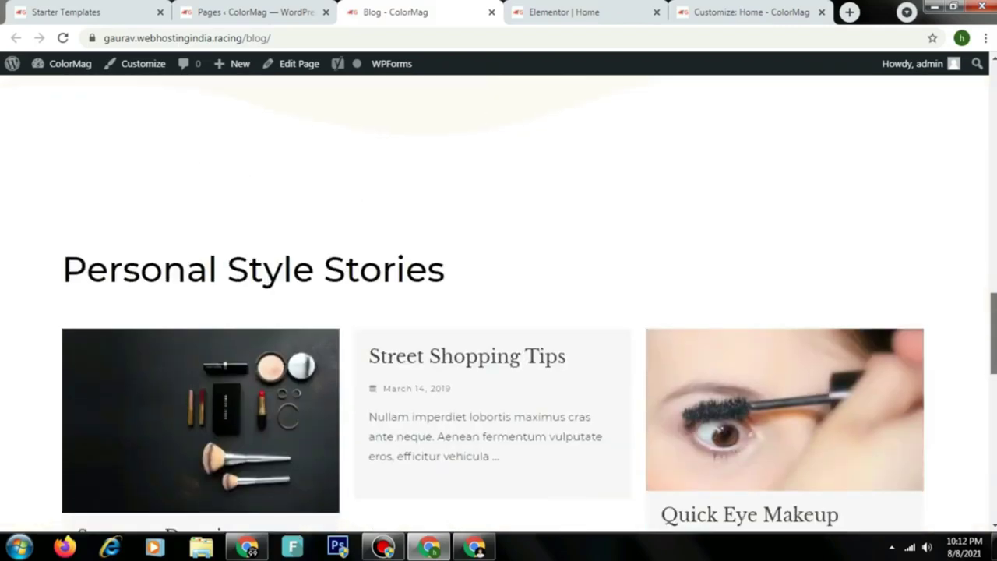
scroll(498, 350, "down", 1)
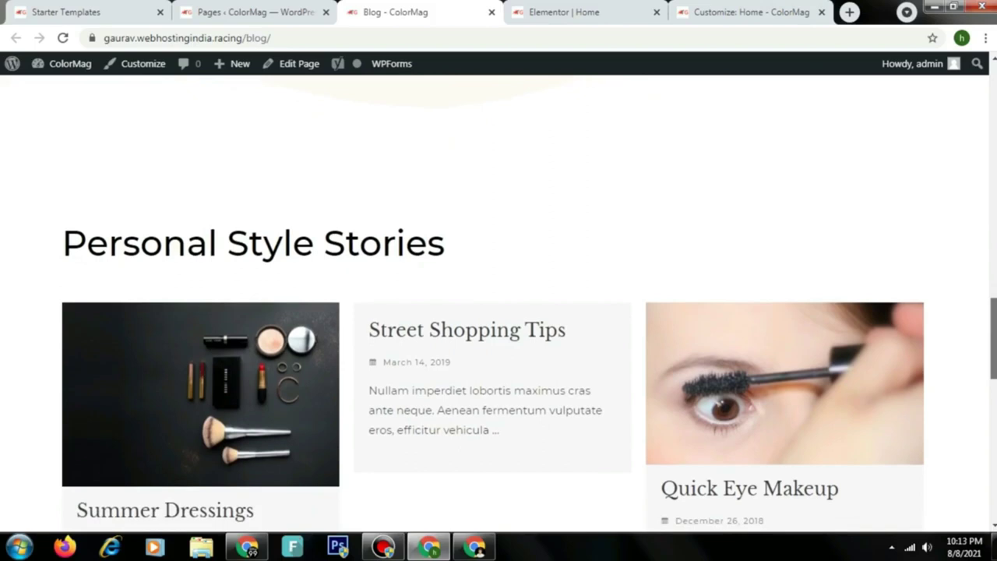
left_click_drag(994, 343, 993, 335)
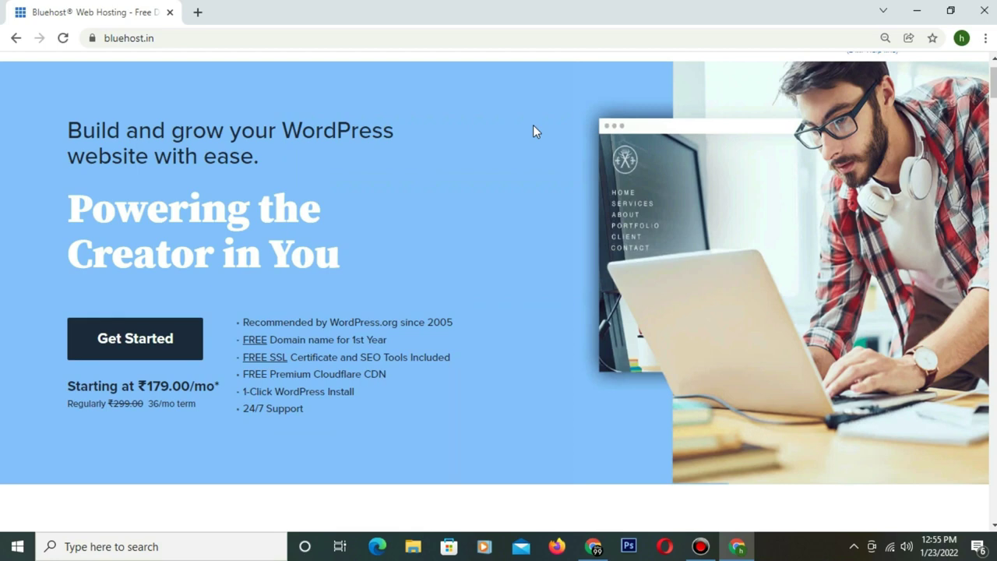
Look through the Bluehost home page, examining its hosting plans, managed WordPress offer and website themes
scroll(533, 125, "down", 4)
scroll(534, 126, "down", 4)
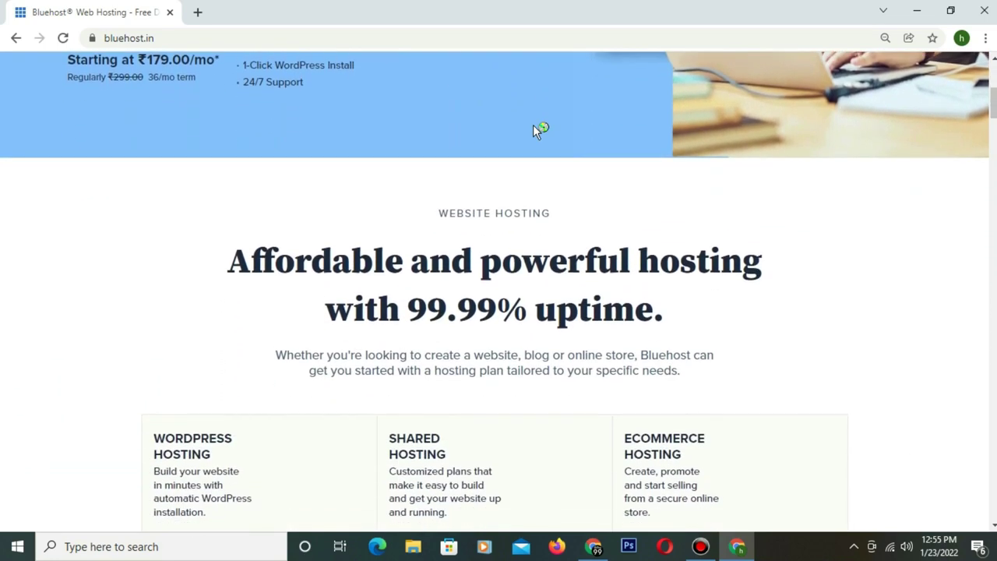
scroll(534, 125, "down", 5)
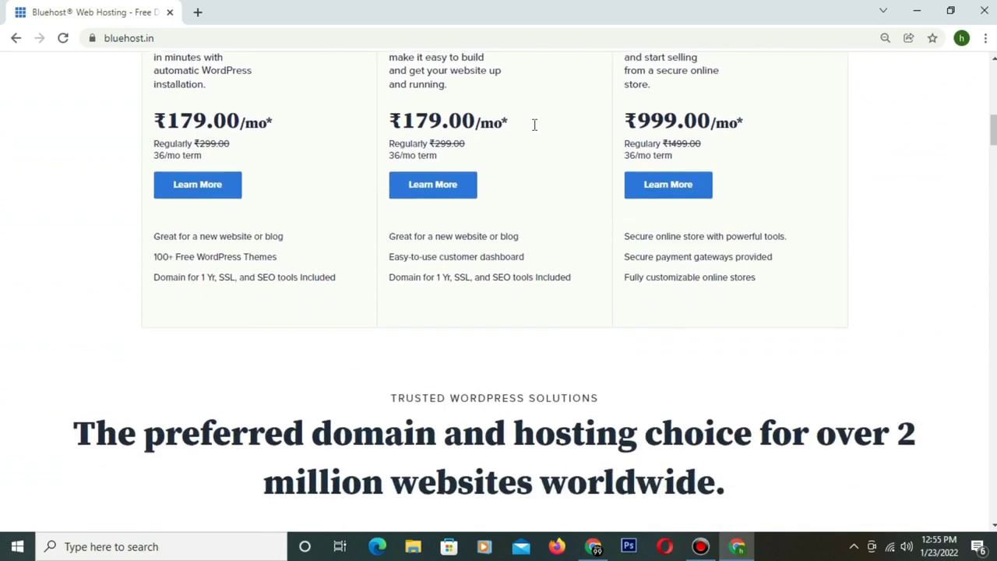
scroll(535, 125, "down", 6)
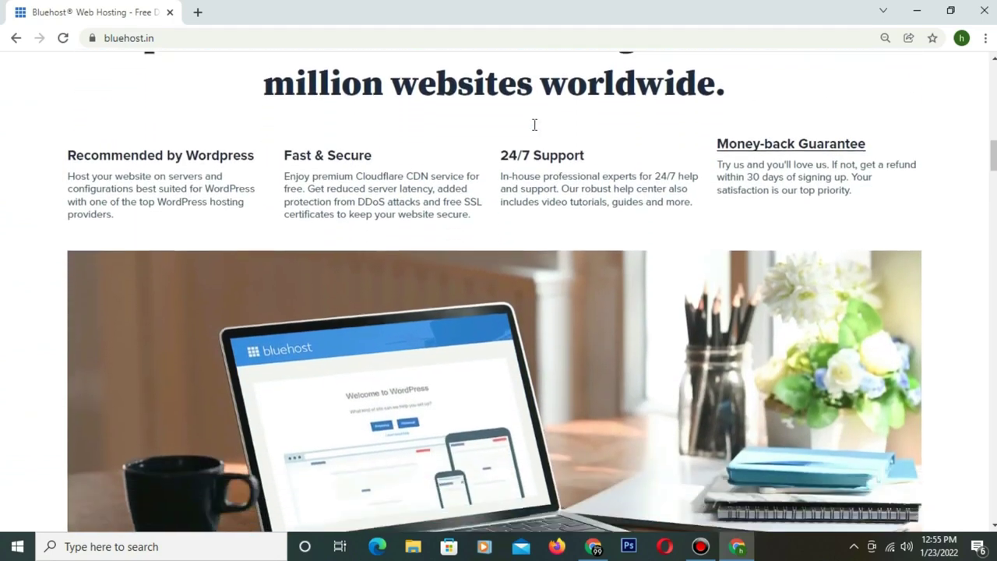
scroll(534, 124, "down", 6)
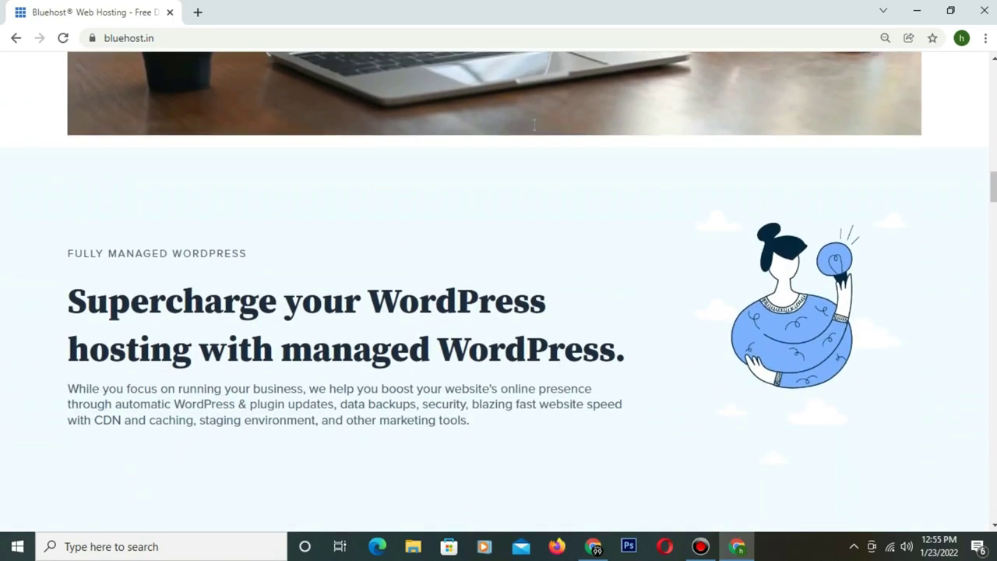
scroll(534, 125, "down", 5)
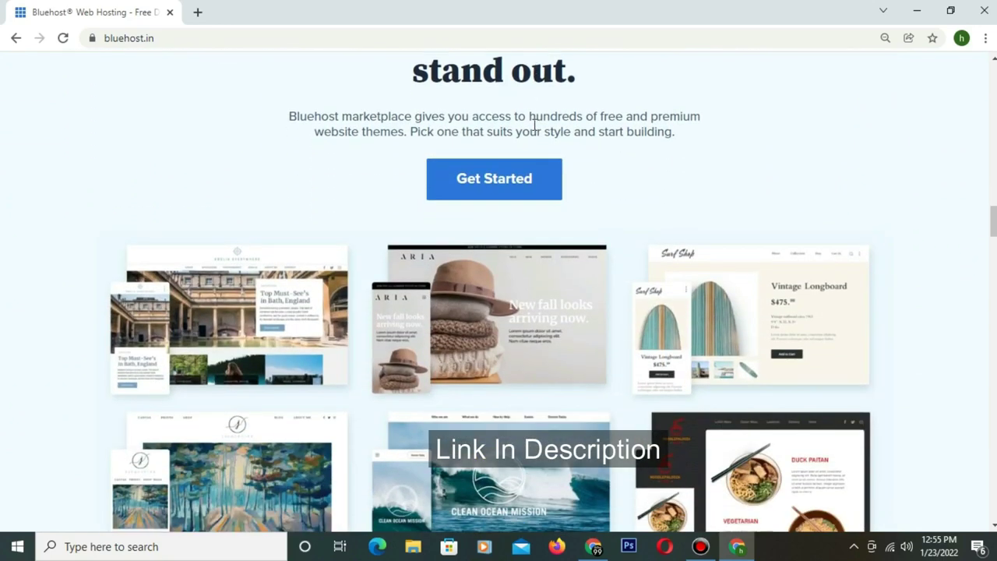